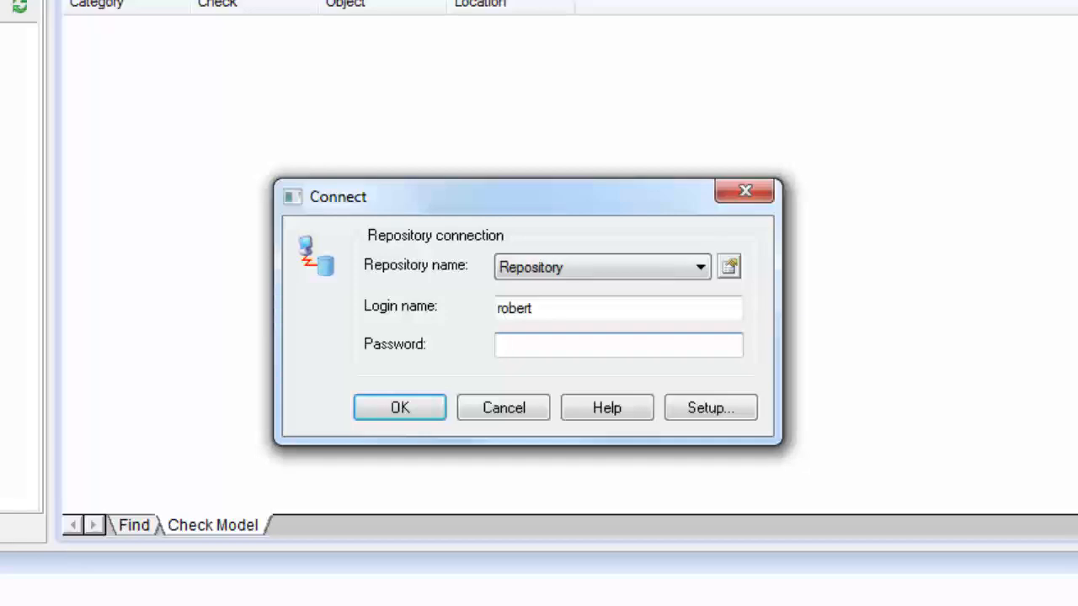
Enter the account password and connect to the repository
type("••••••••")
left_click(399, 409)
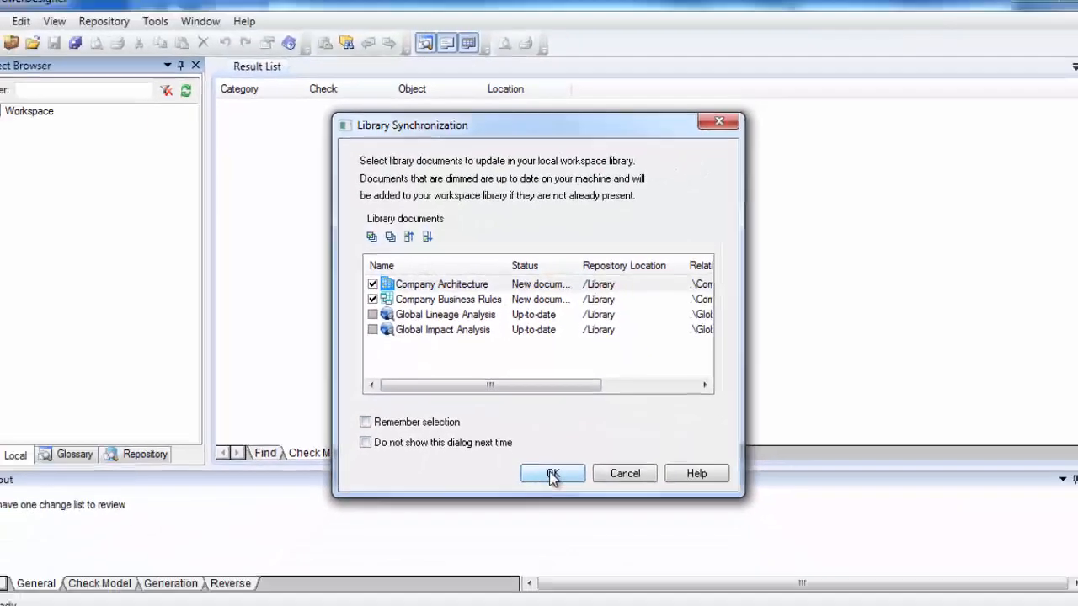
Accept the library synchronization of the checked library documents
left_click(551, 493)
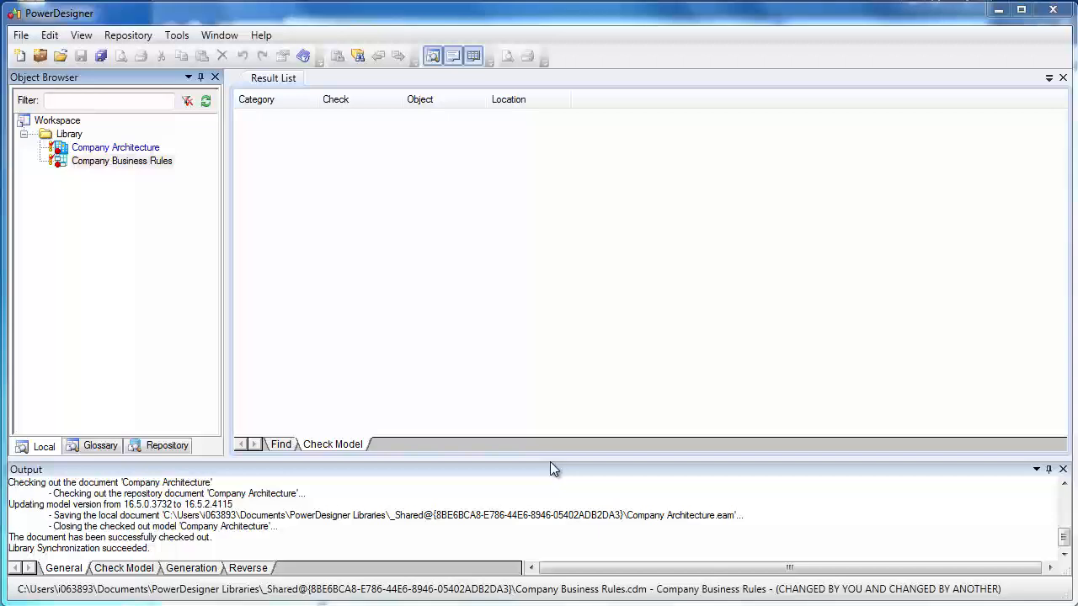
left_click(126, 35)
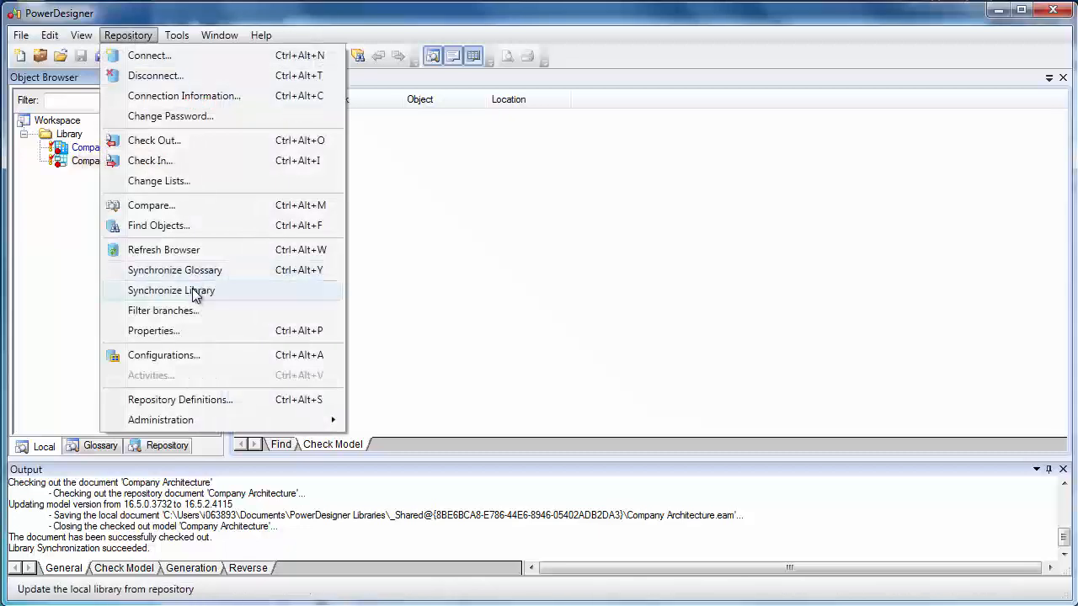
left_click(365, 292)
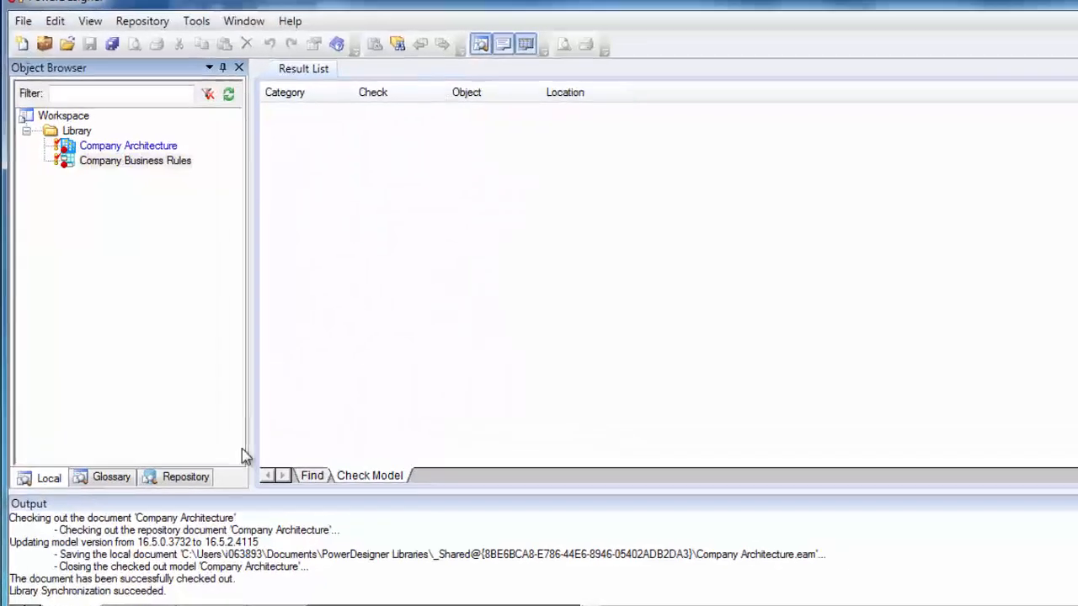
Browse the repository tree's Library, Change Lists, Purchasing and Sales folders and their branches
left_click(185, 477)
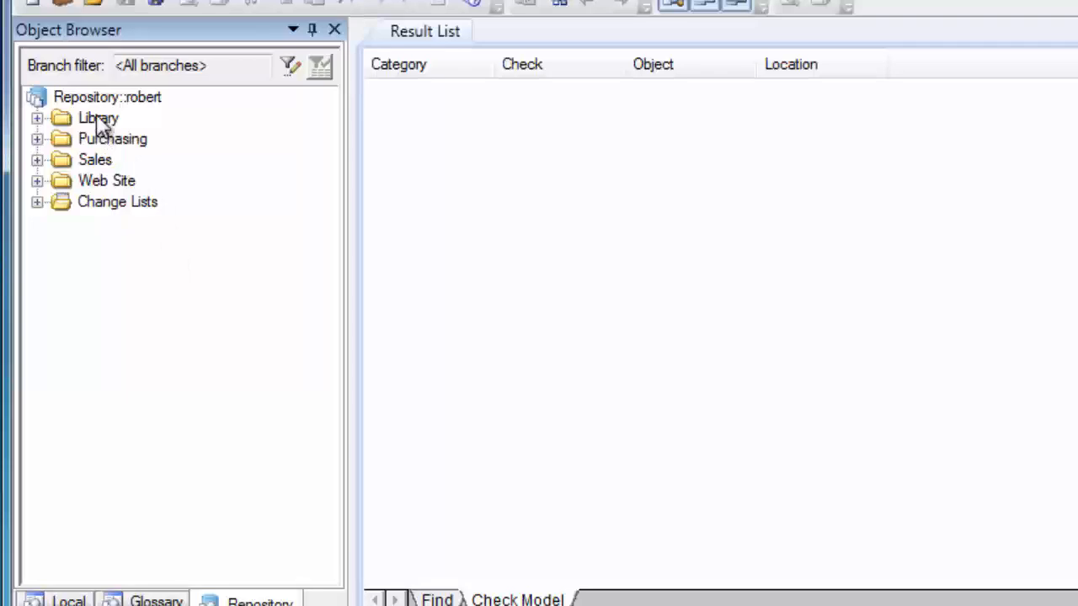
left_click(38, 119)
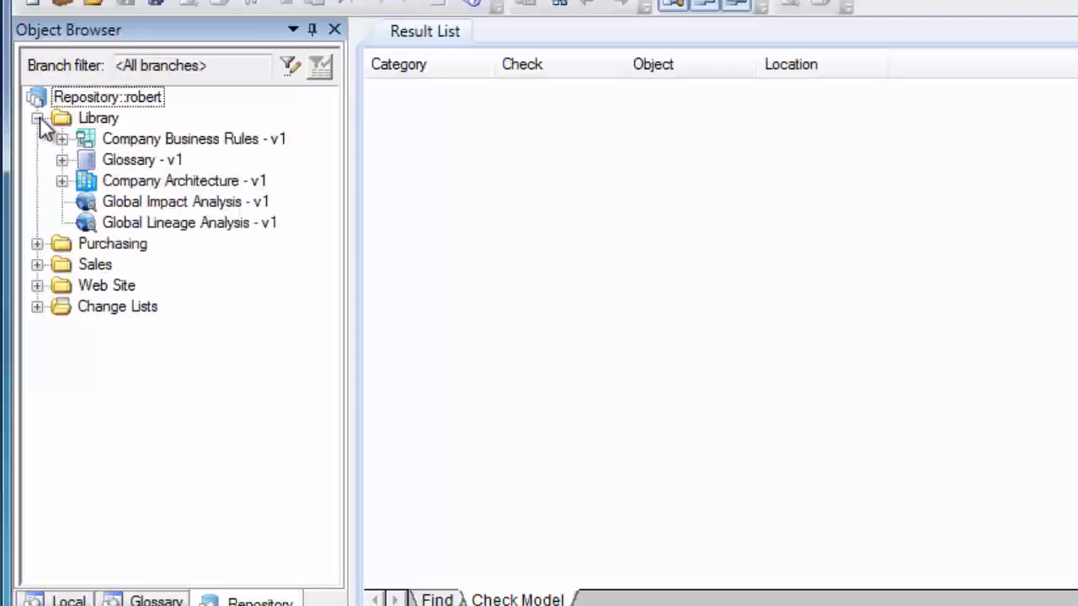
left_click(38, 307)
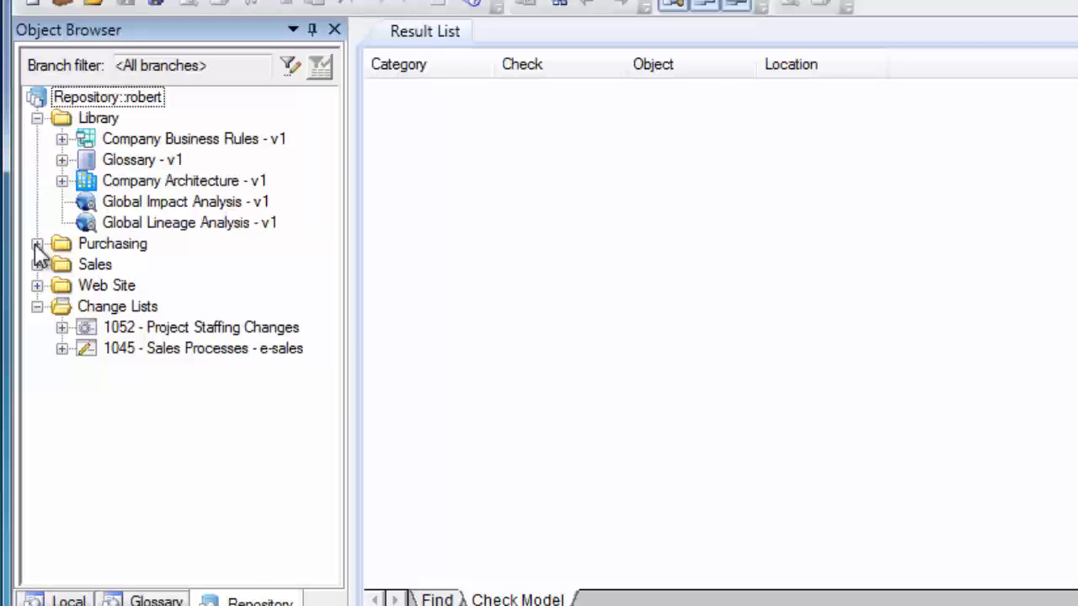
left_click(37, 244)
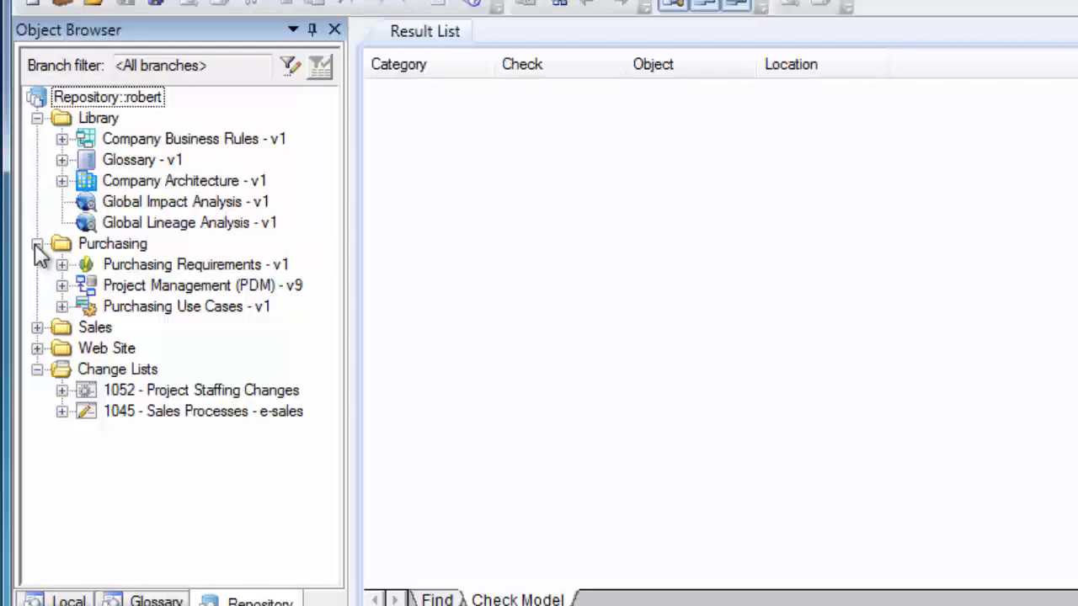
left_click(61, 285)
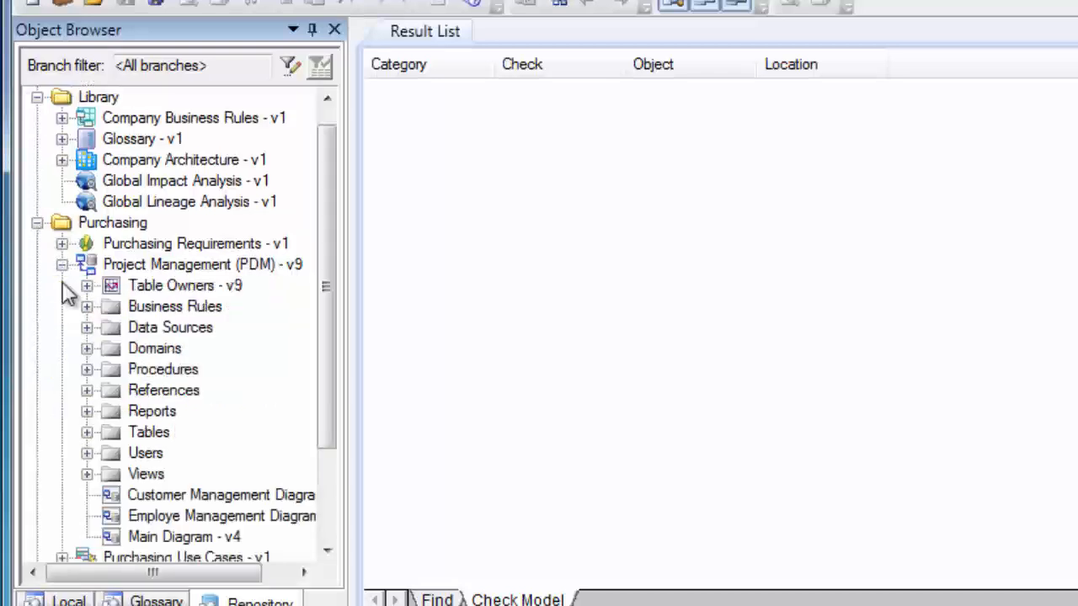
left_click(88, 432)
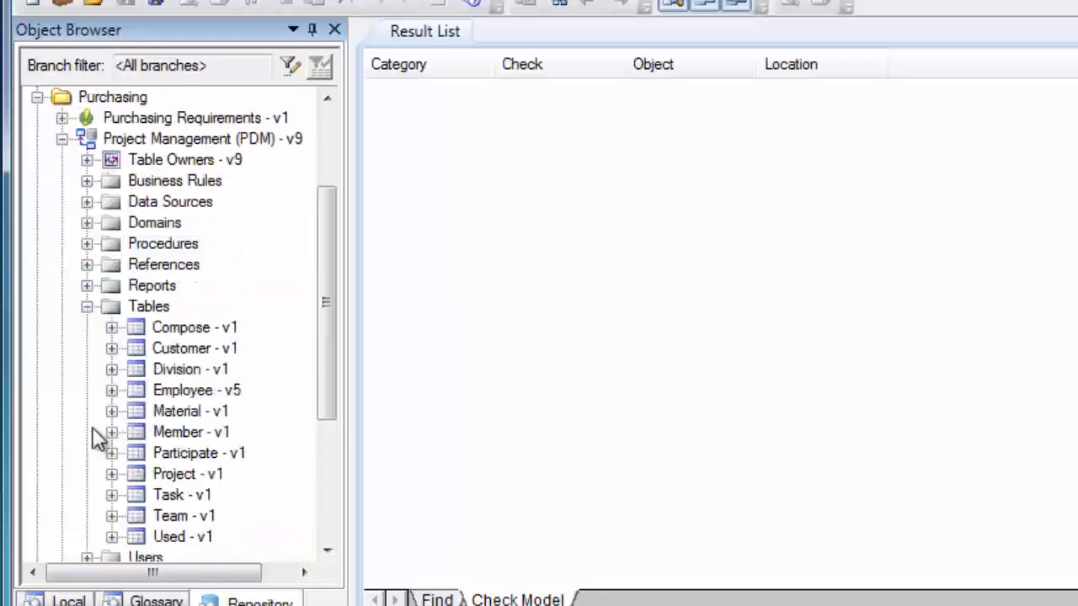
left_click(36, 99)
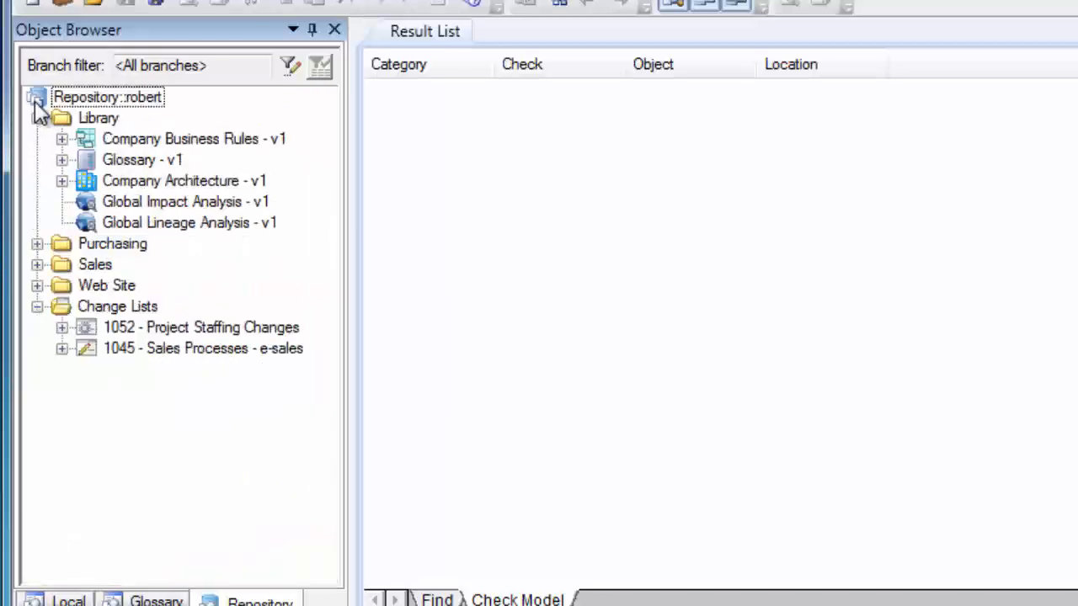
left_click(37, 265)
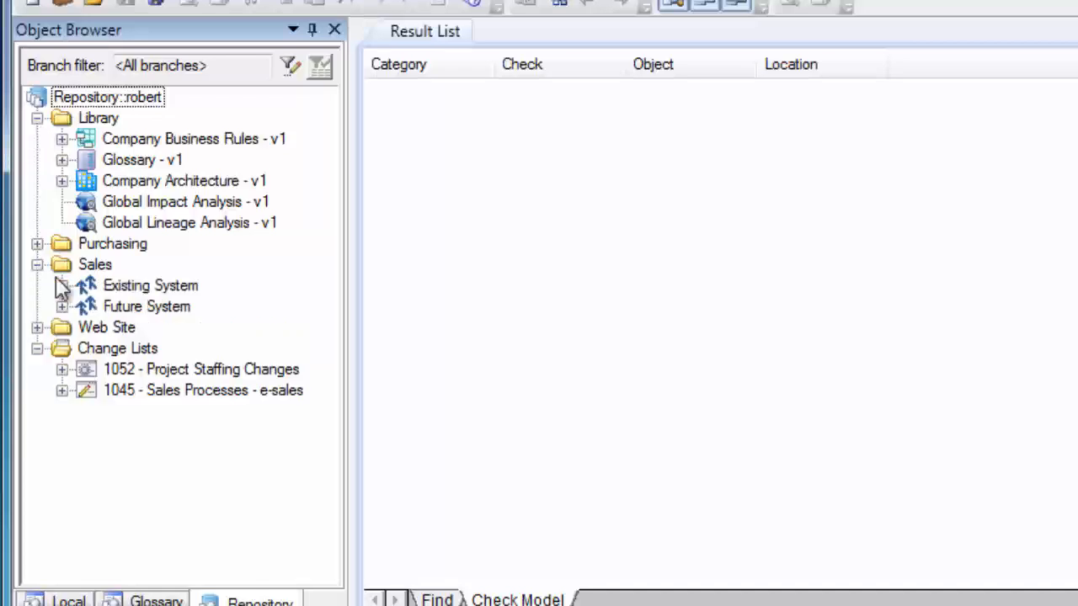
left_click(62, 286)
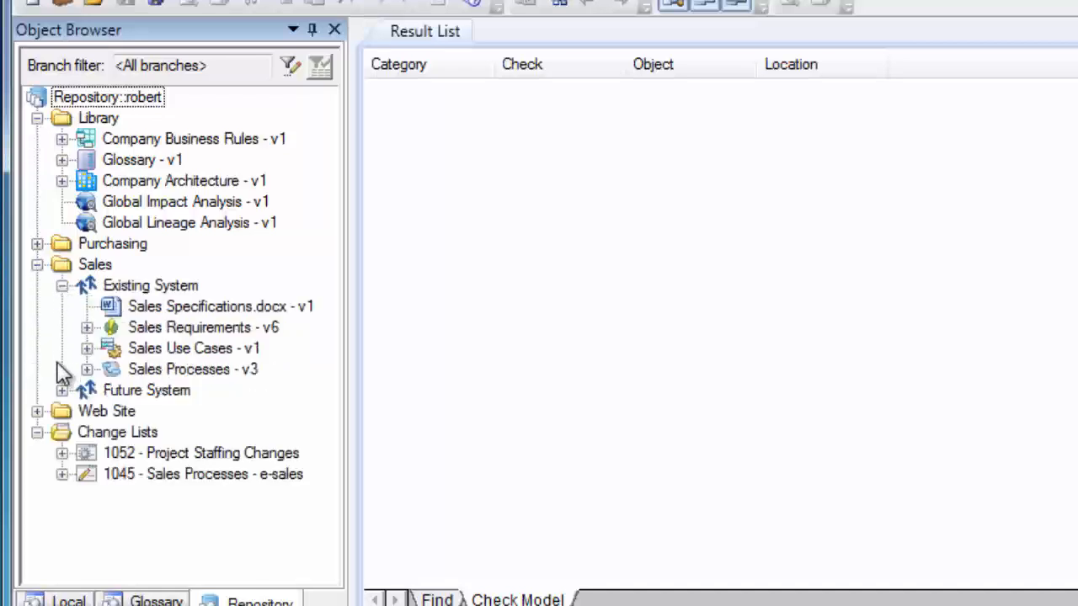
left_click(61, 390)
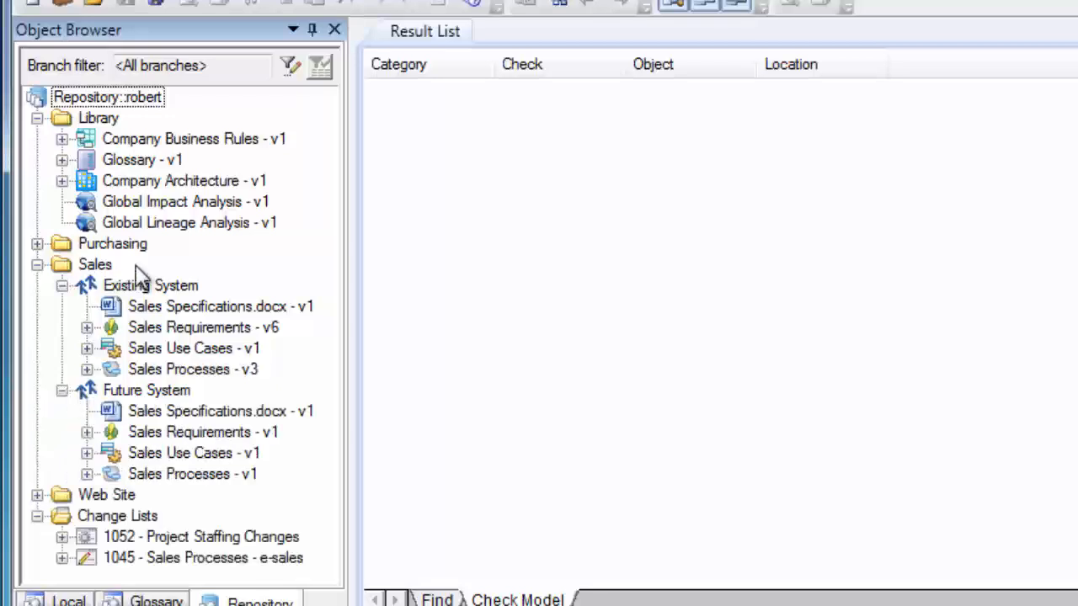
Set the branch filter to show only the Existing System branch
left_click(290, 68)
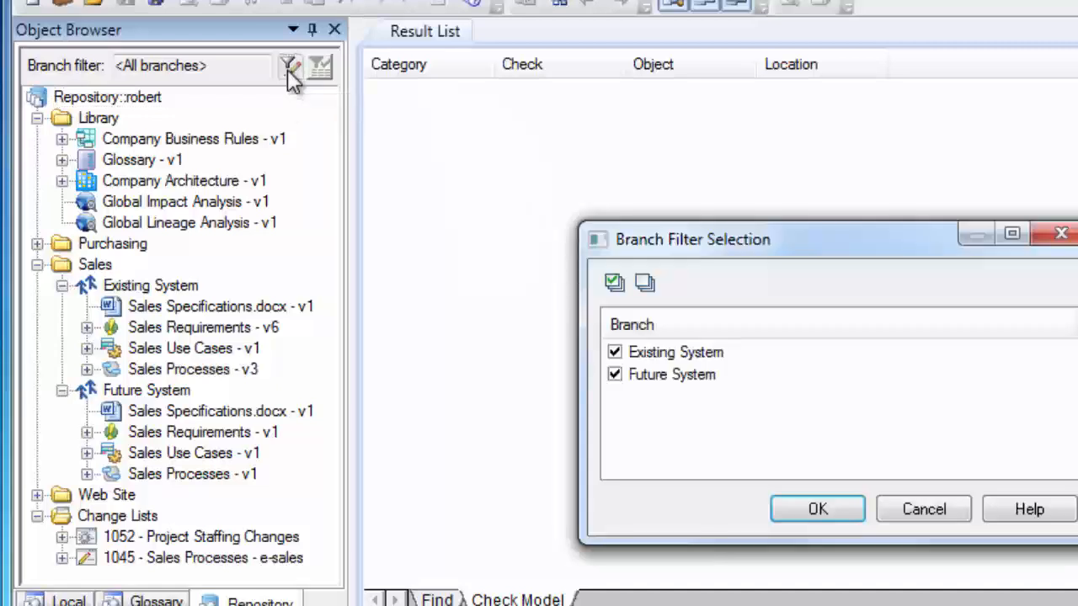
left_click(616, 377)
left_click(796, 511)
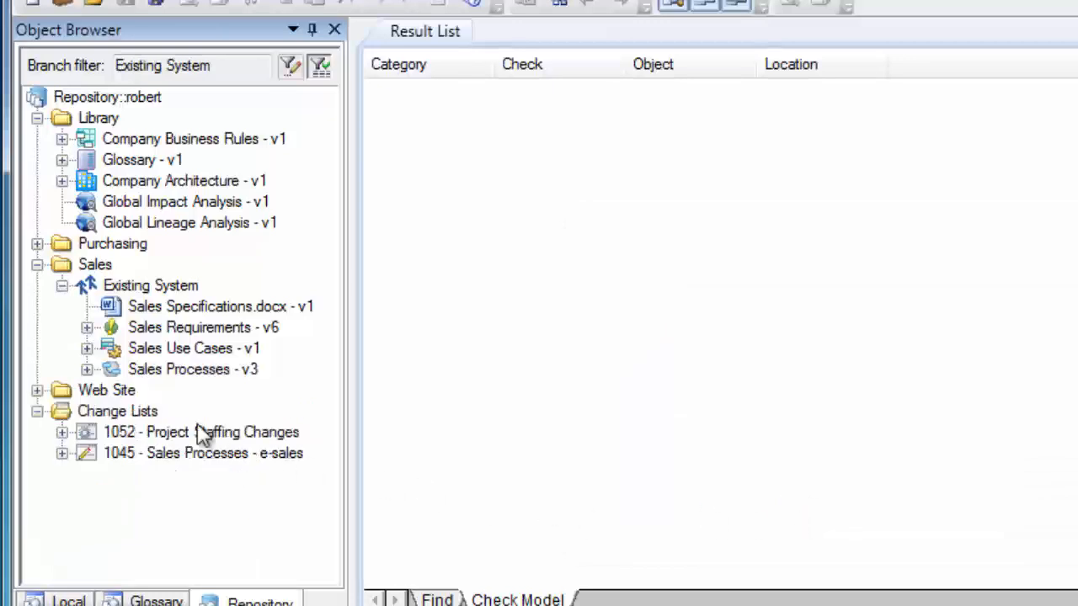
Check out the Project Management (PDM) model from the Purchasing folder to C:\PD Workspace\project.pdm
left_click(38, 245)
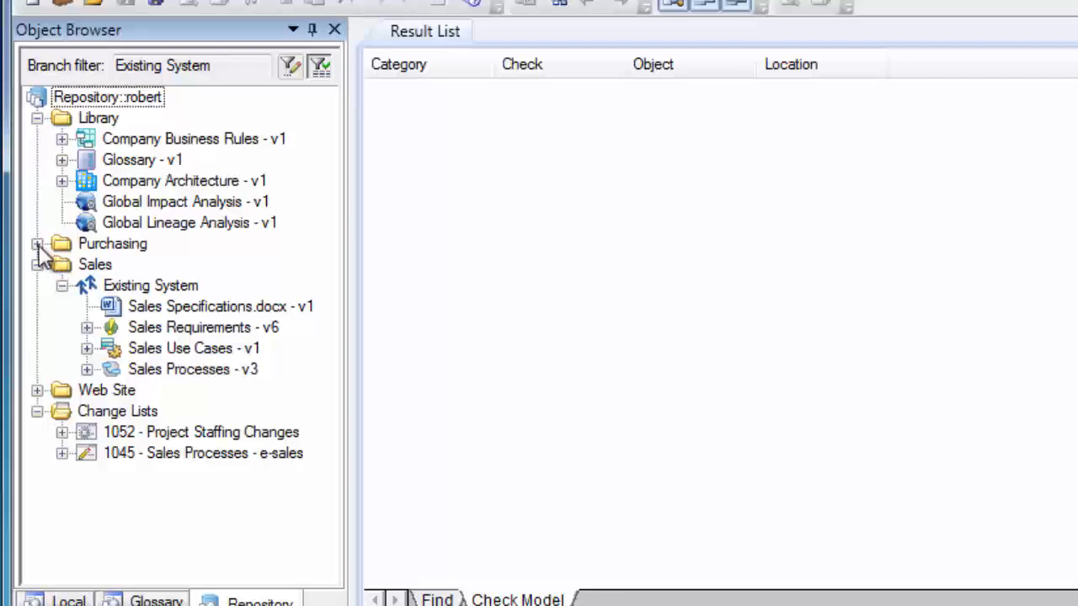
left_click(38, 244)
right_click(143, 288)
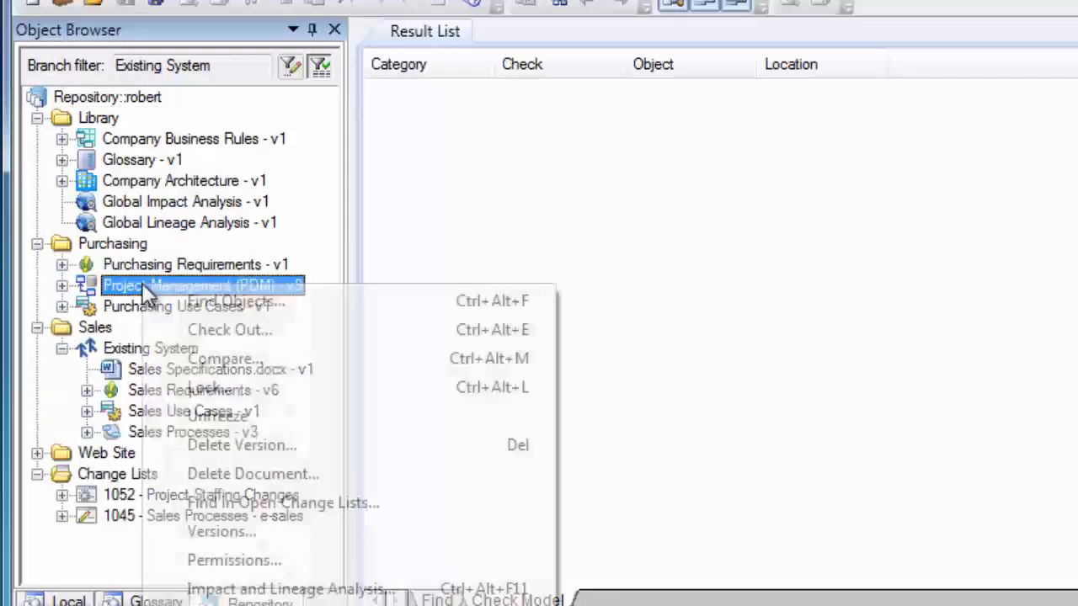
left_click(202, 330)
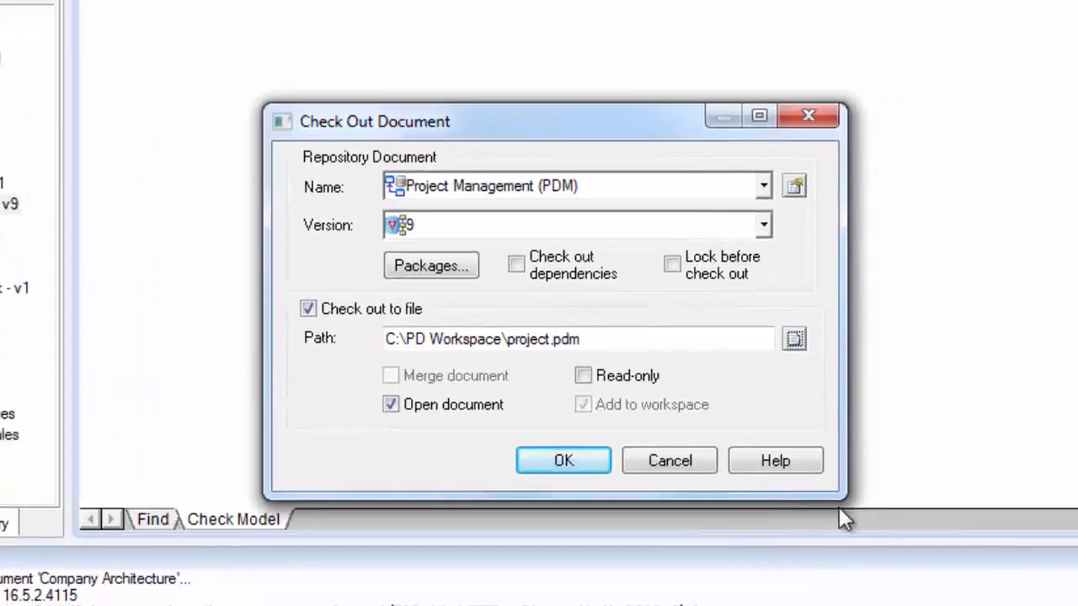
left_click(580, 458)
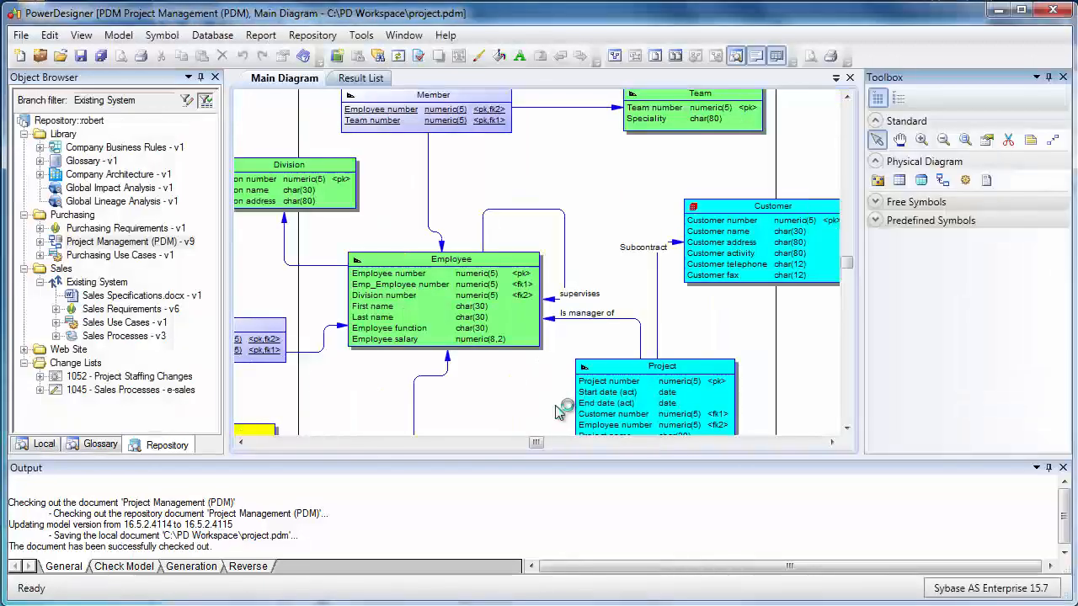
Paste a comment into the Project table's properties in the local workspace model
left_click(44, 446)
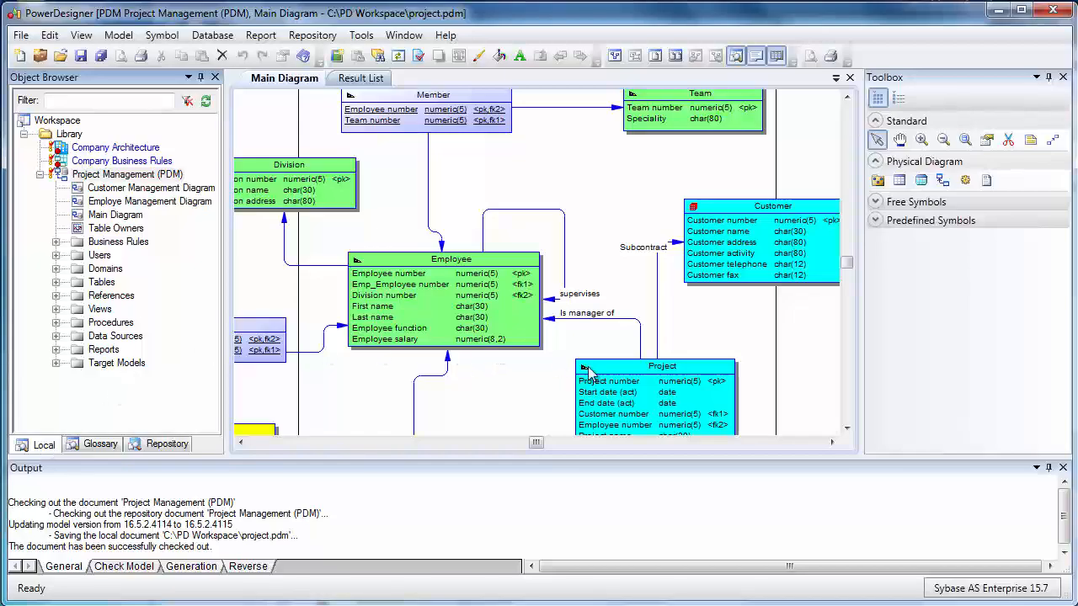
double_click(622, 378)
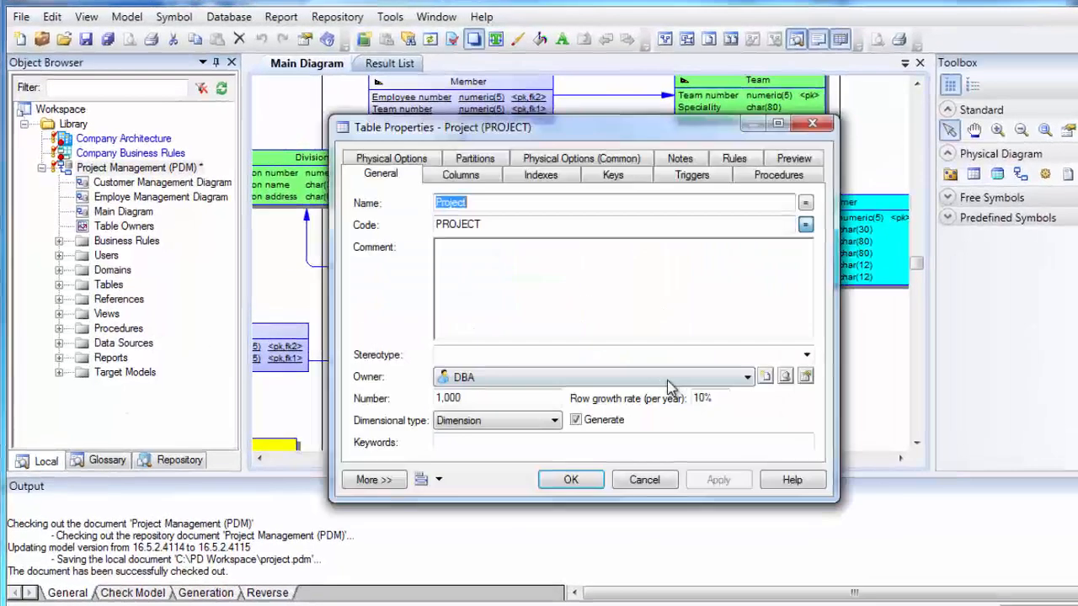
left_click(662, 316)
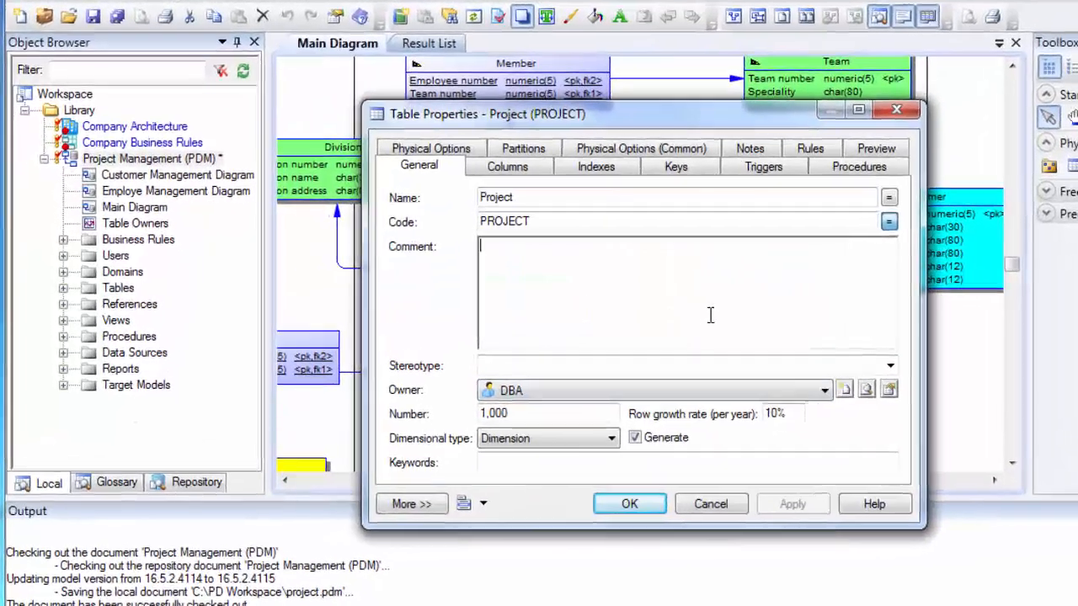
type("Projects are performed for customers and contain tasks performed by employees.")
left_click(676, 523)
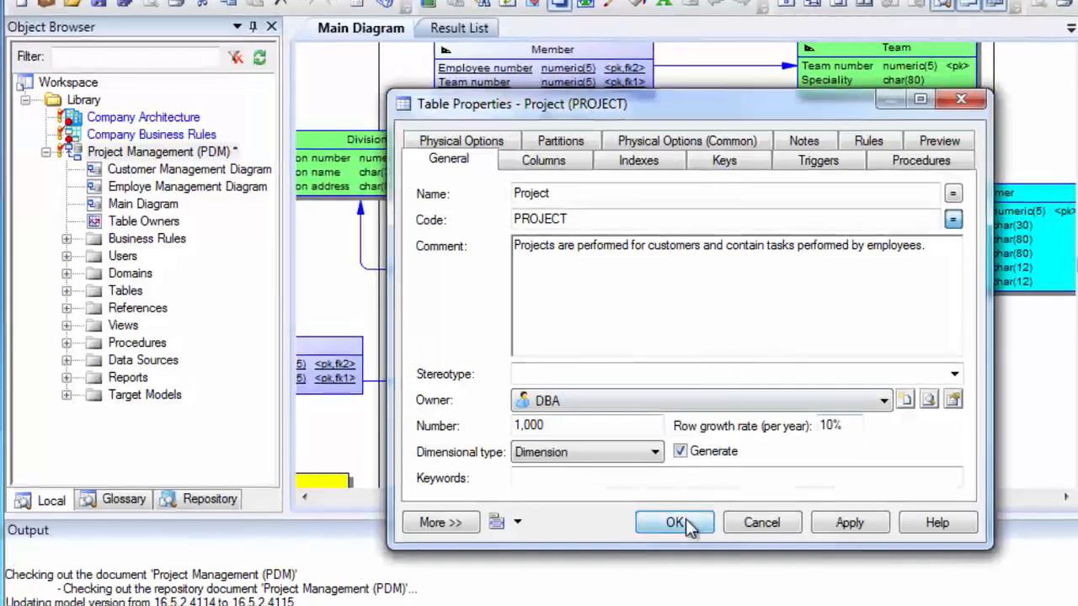
Check in the Project Management model with the comment "Added comment to projects table"
right_click(211, 157)
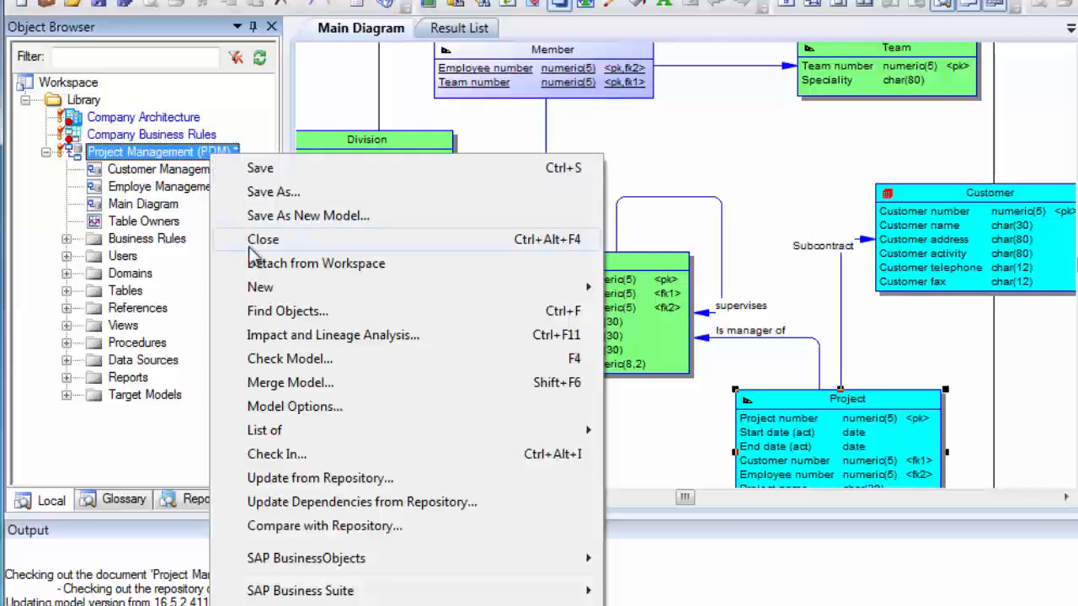
left_click(277, 454)
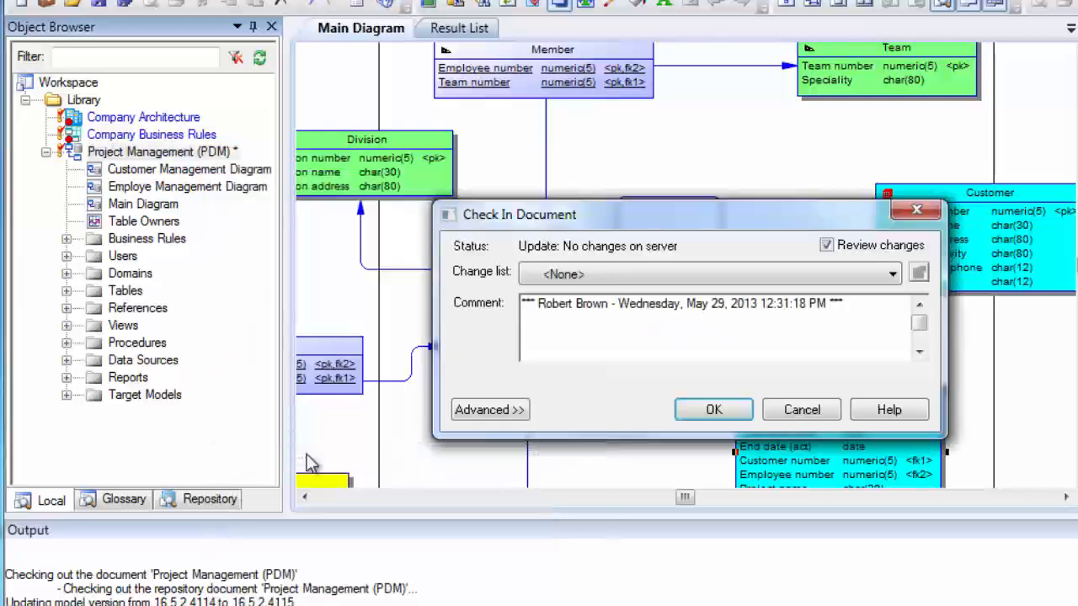
left_click(865, 304)
key("Return")
type("Added comment to")
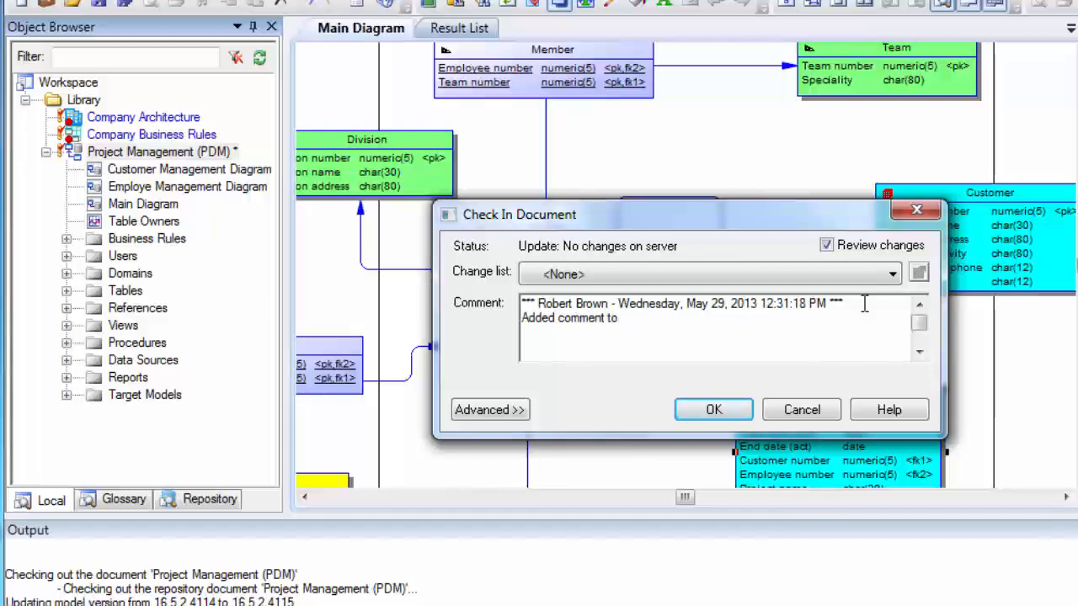
type(" projects table")
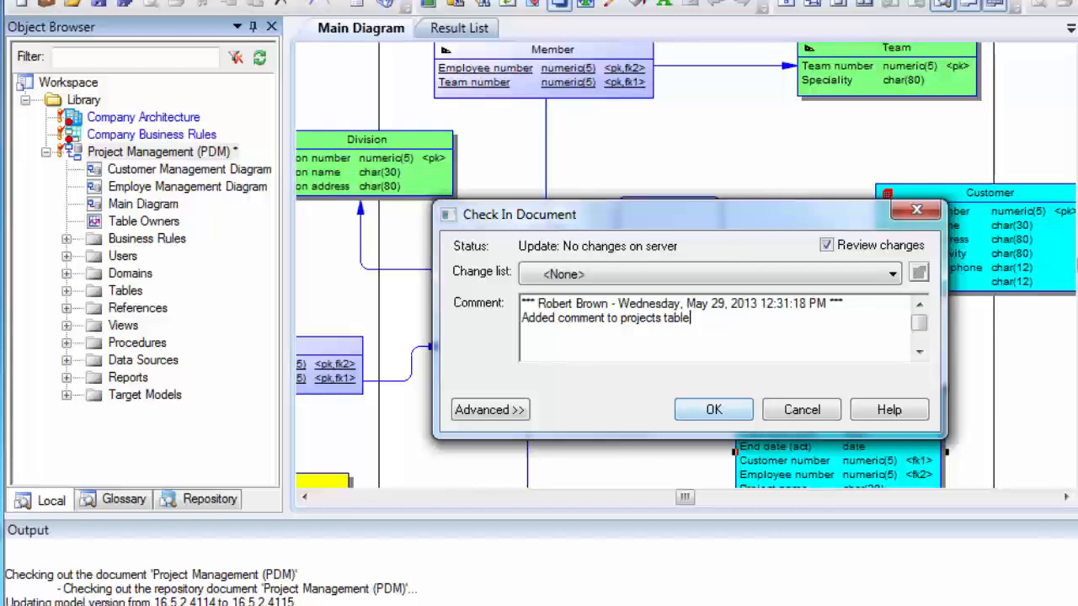
left_click(715, 410)
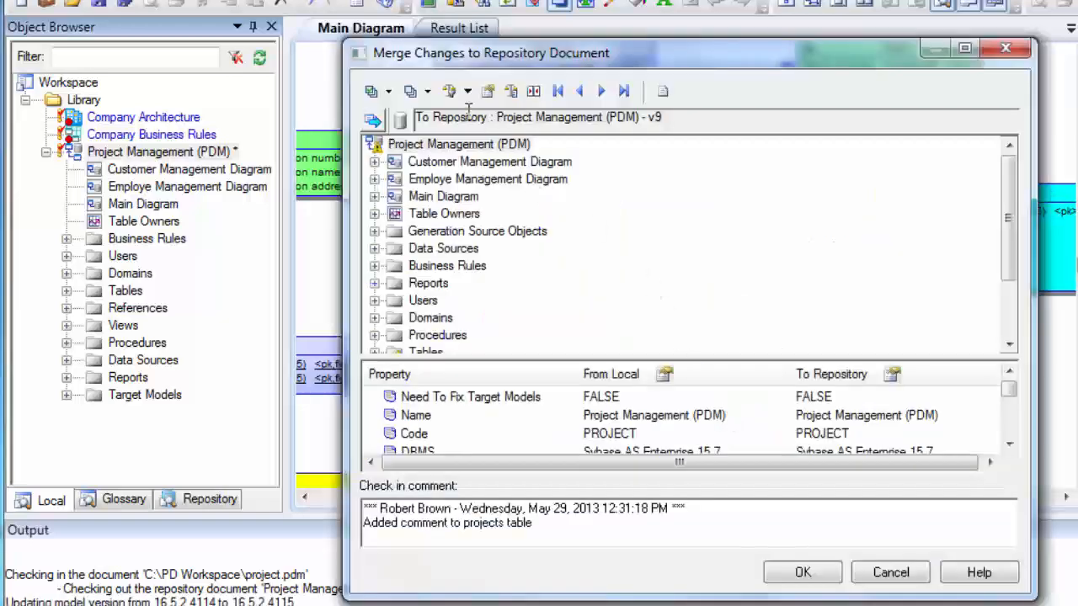
Show all changes in the merge dialog, inspect the Project table change, and confirm the check-in
left_click(468, 93)
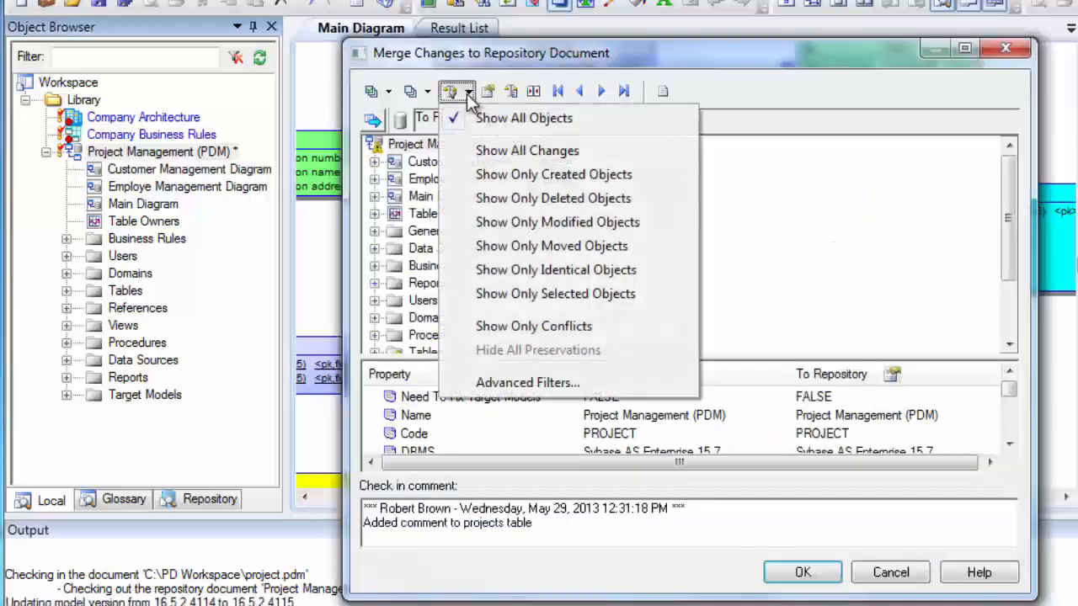
left_click(489, 150)
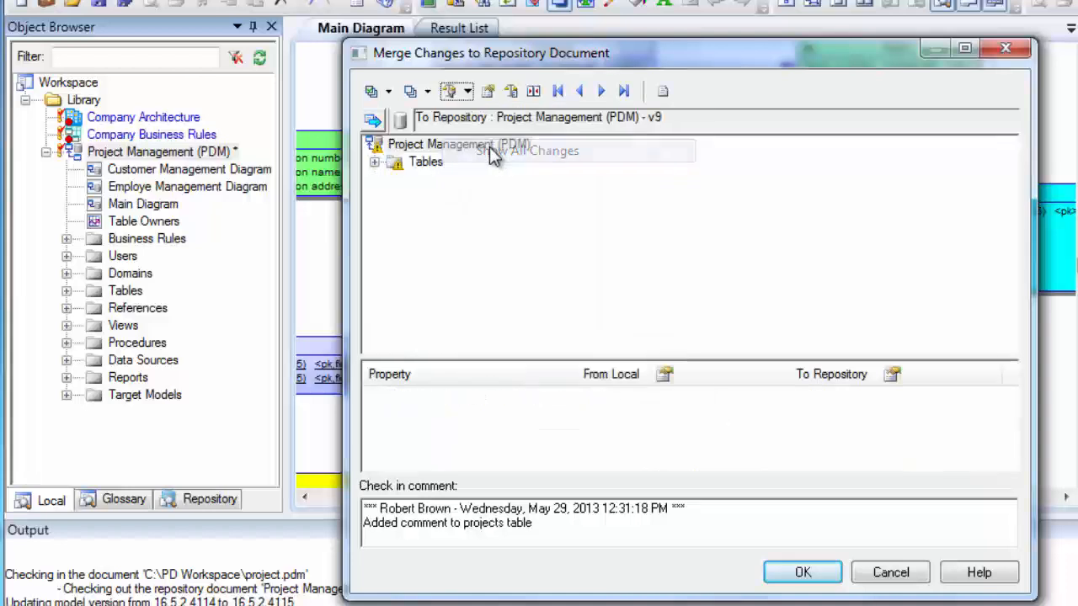
left_click(374, 162)
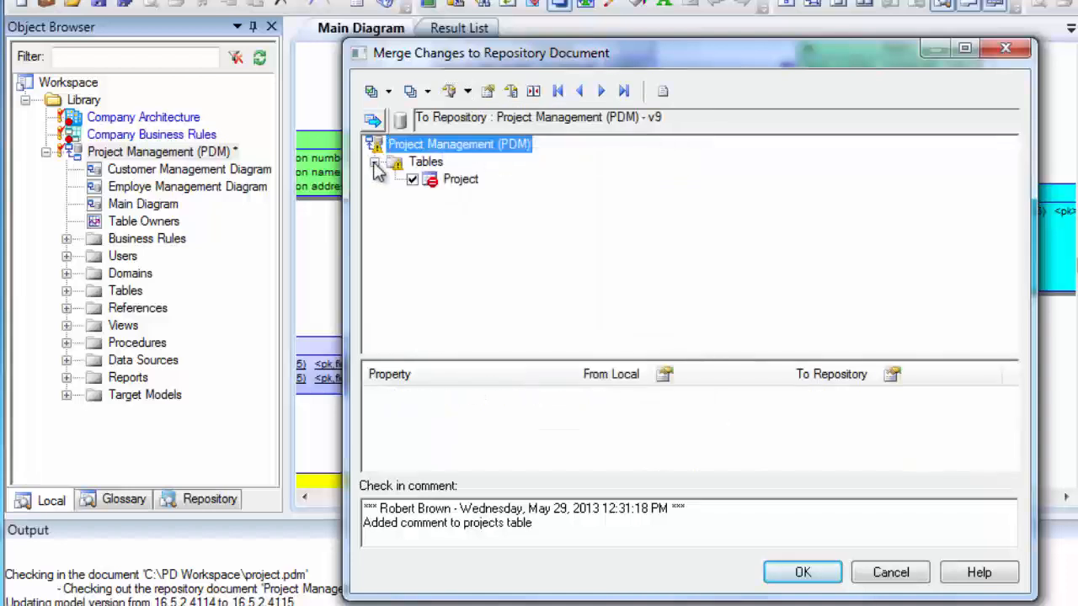
left_click(452, 180)
left_click(800, 572)
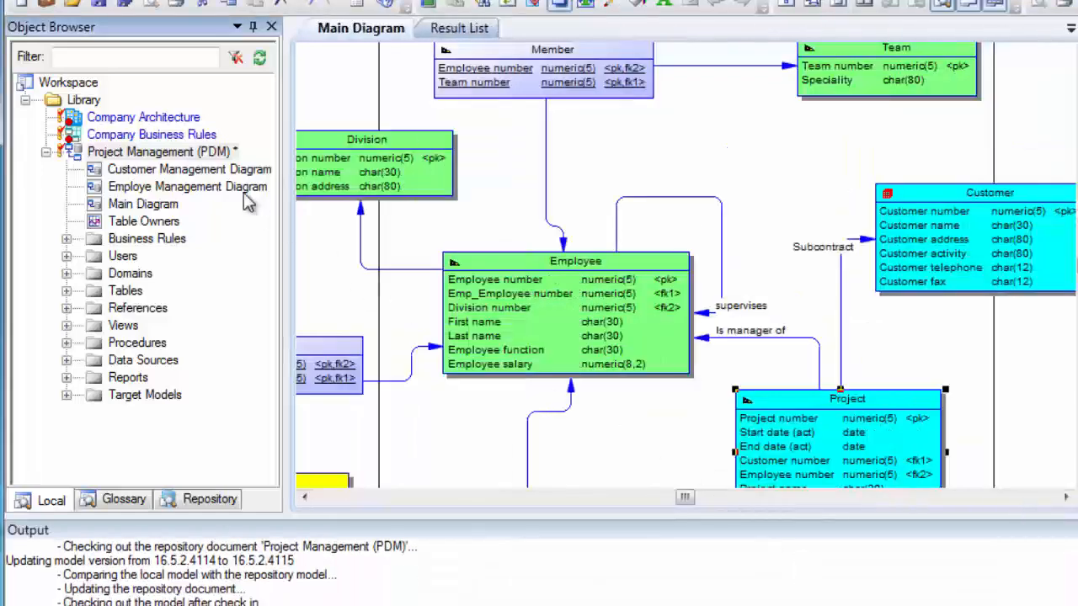
right_click(205, 156)
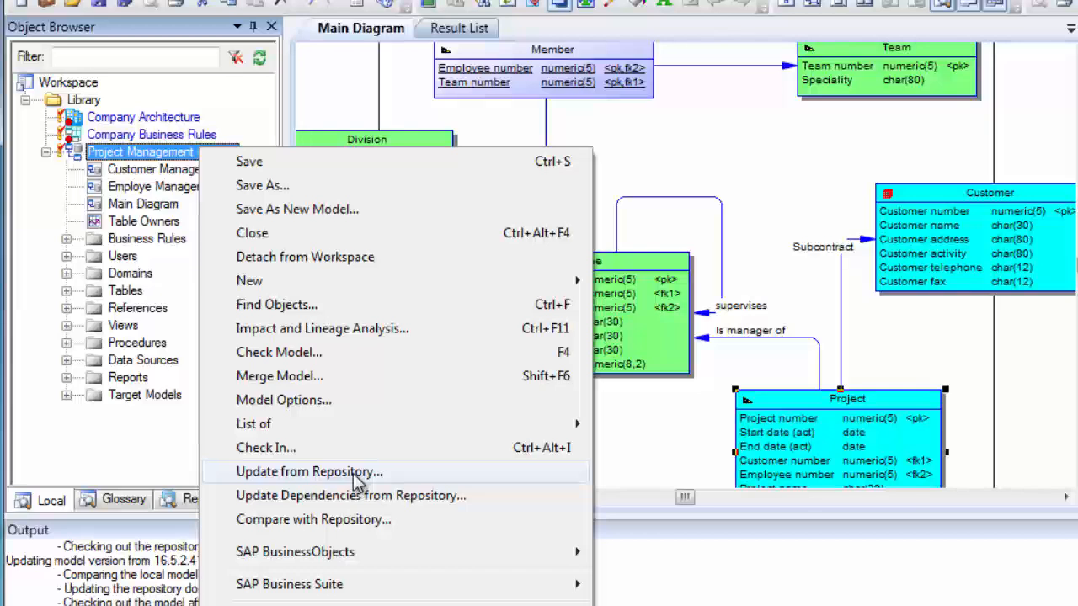
left_click(625, 441)
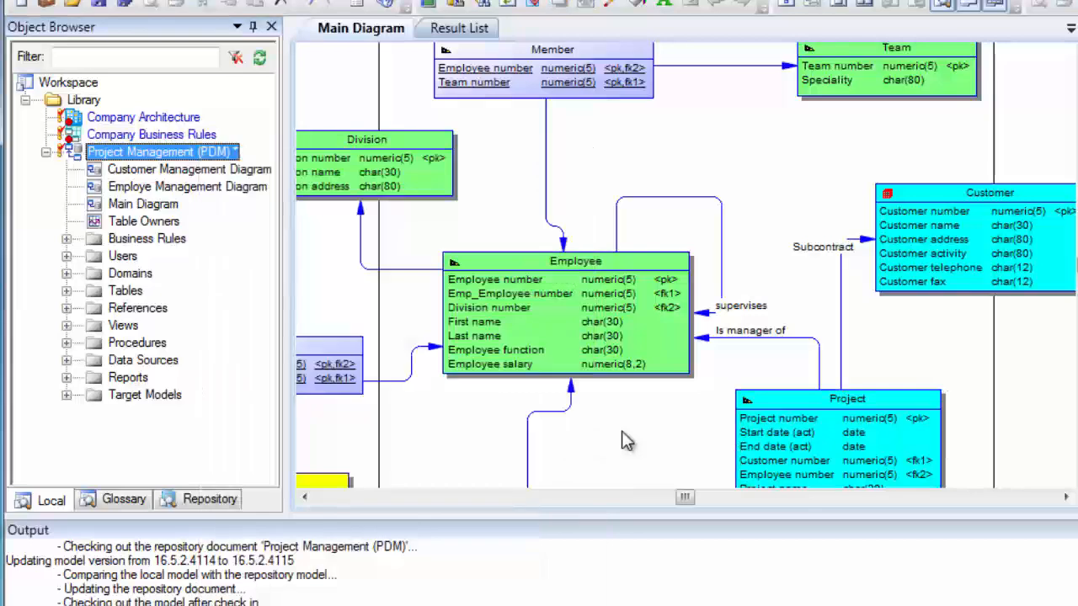
left_click(444, 506)
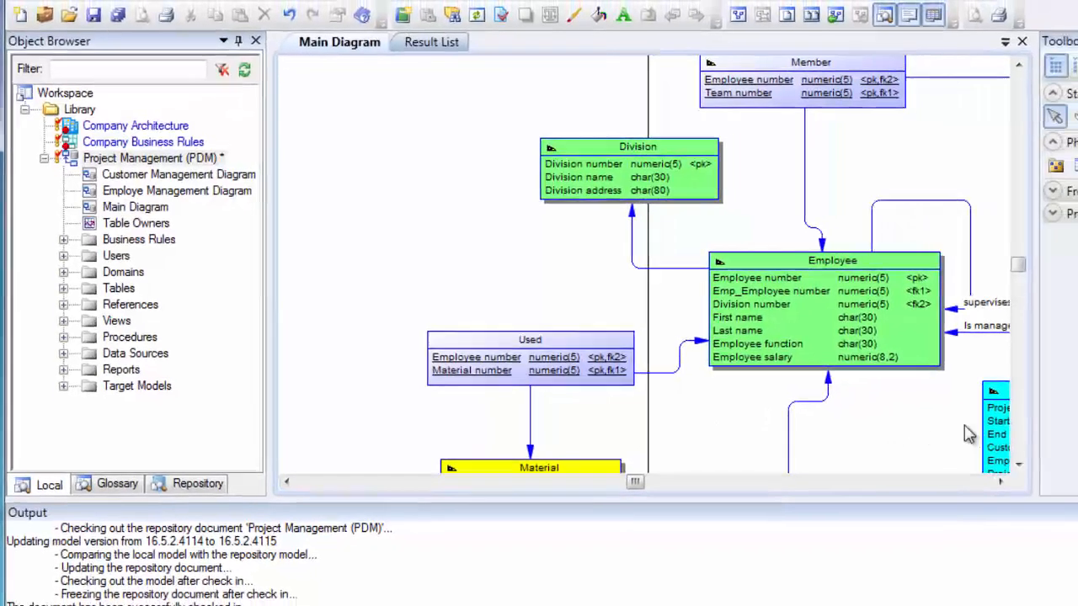
Add a new table named Supplier to the diagram to the left of the Material table
scroll(827, 414, "down", 3)
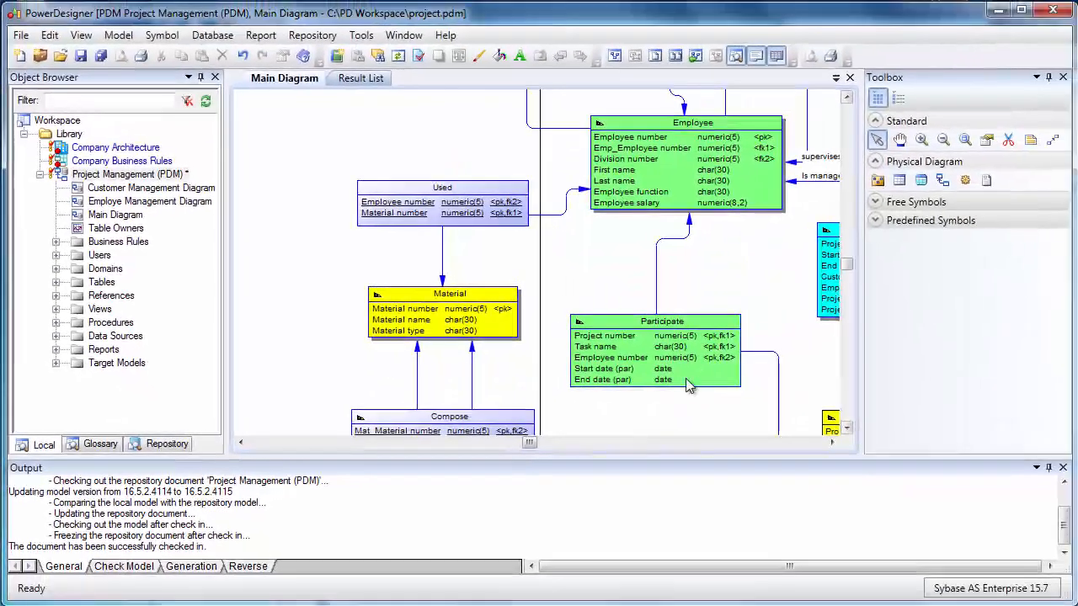
left_click(900, 180)
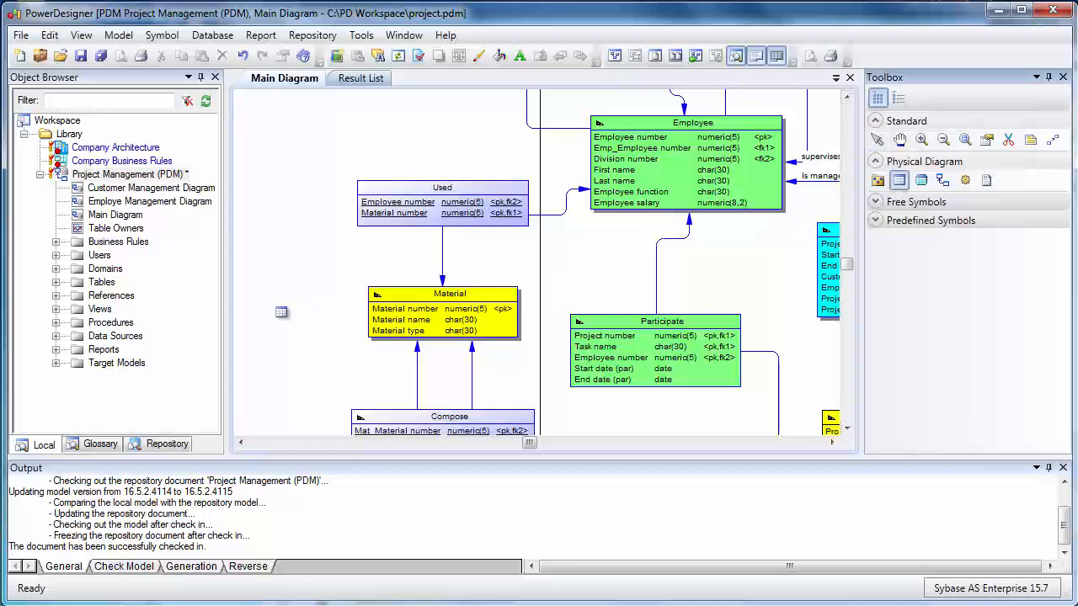
left_click(280, 307)
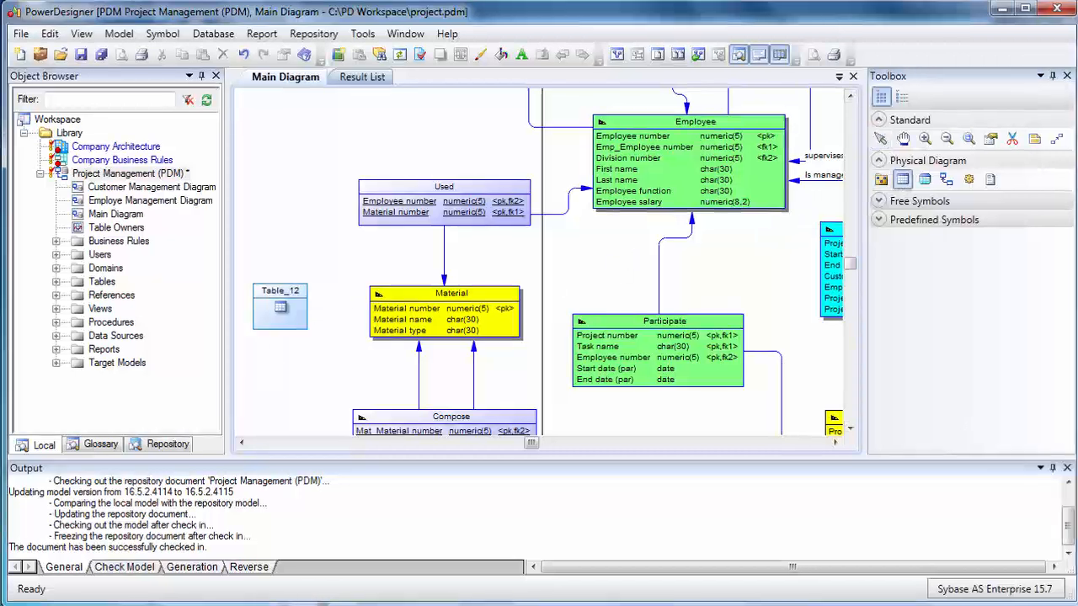
right_click(281, 308)
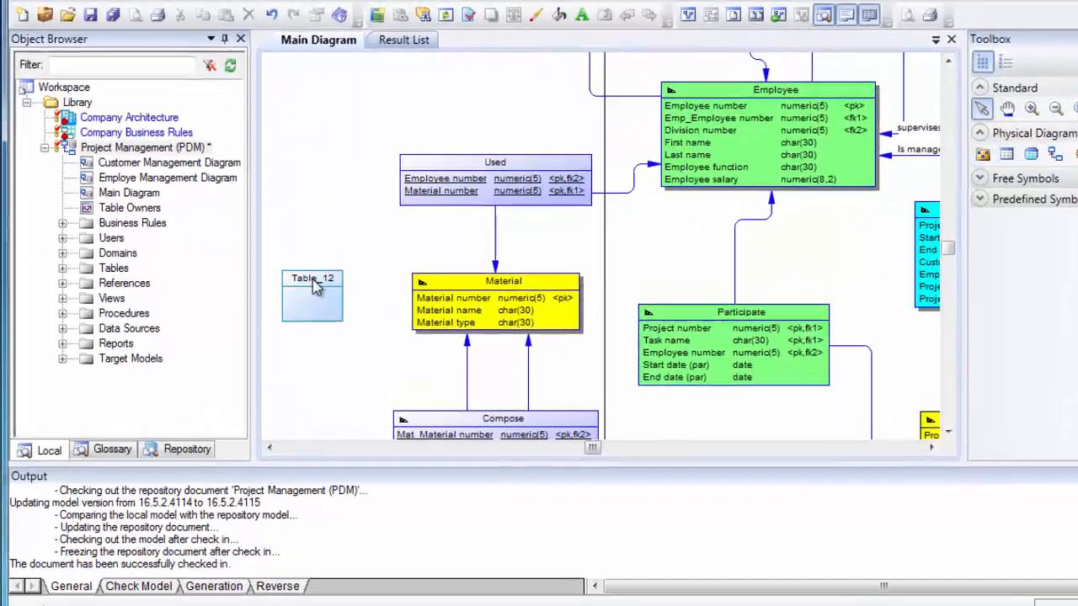
left_click(281, 292)
type("Supplier")
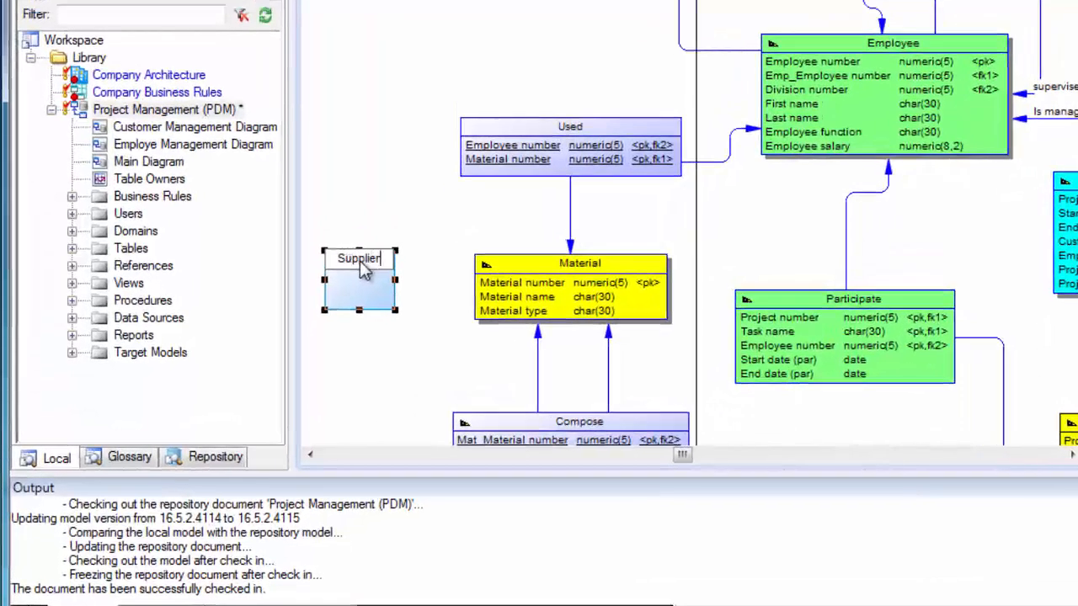
key("Return")
Add two columns, Supplier ID and Supplier Name, to the Supplier table's properties
double_click(362, 268)
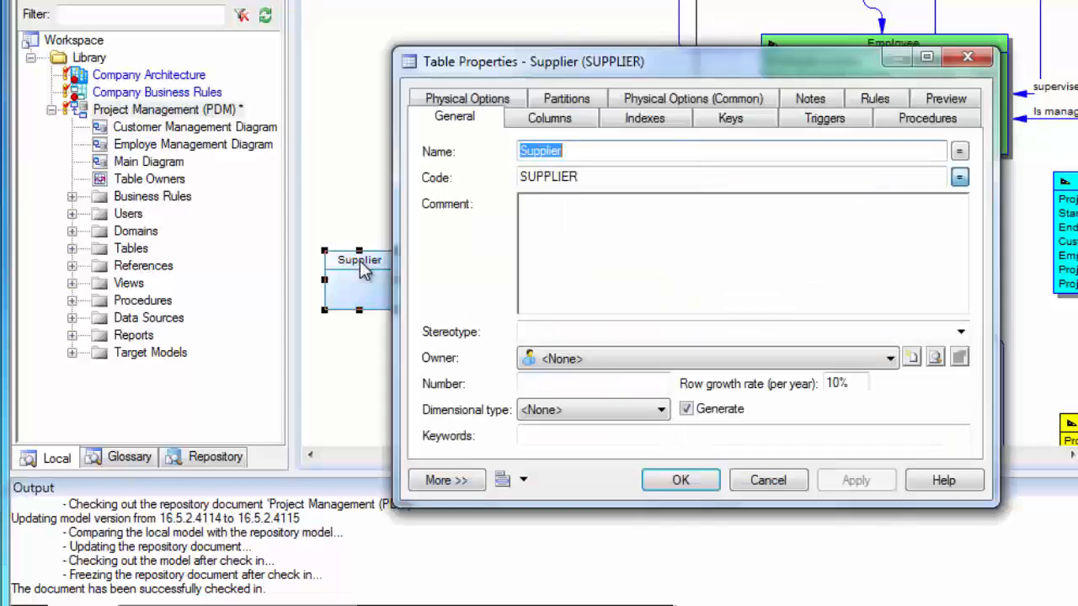
left_click(539, 120)
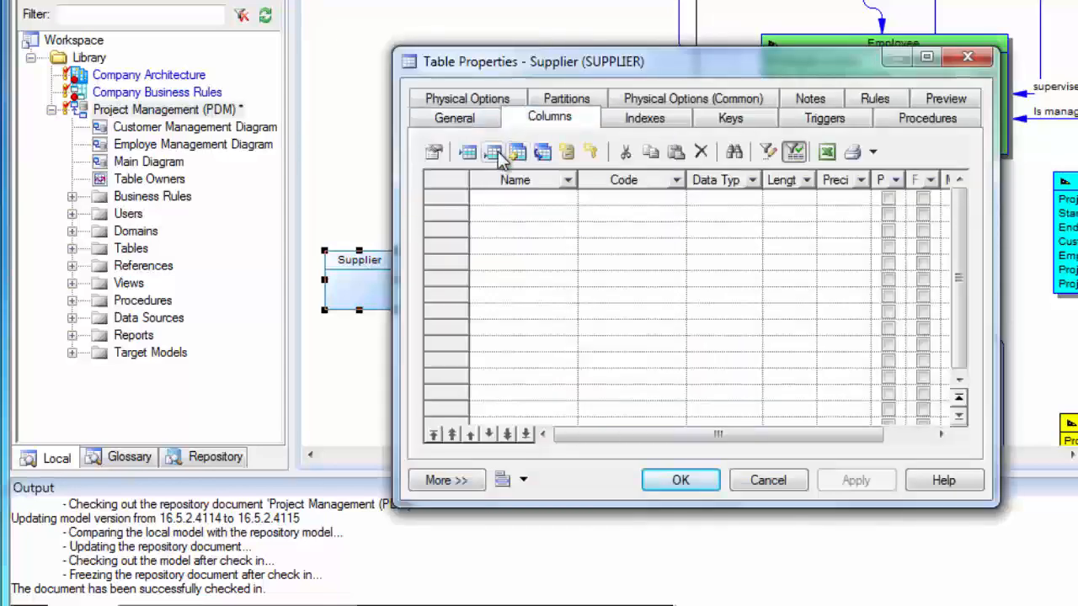
left_click(494, 152)
type("Supplier I")
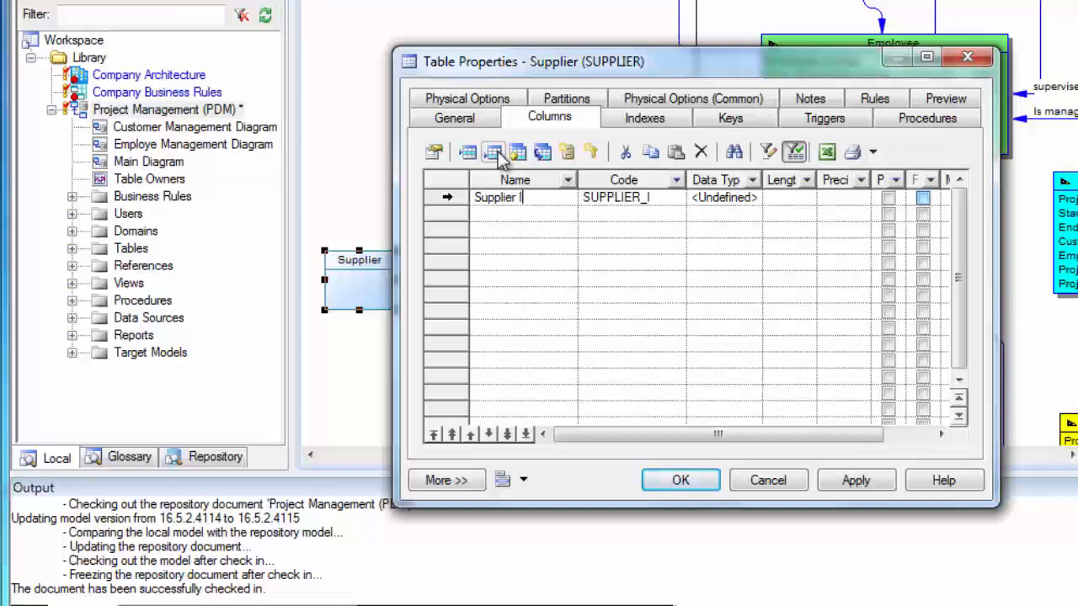
type("D")
key("Return")
type("Supplier Na")
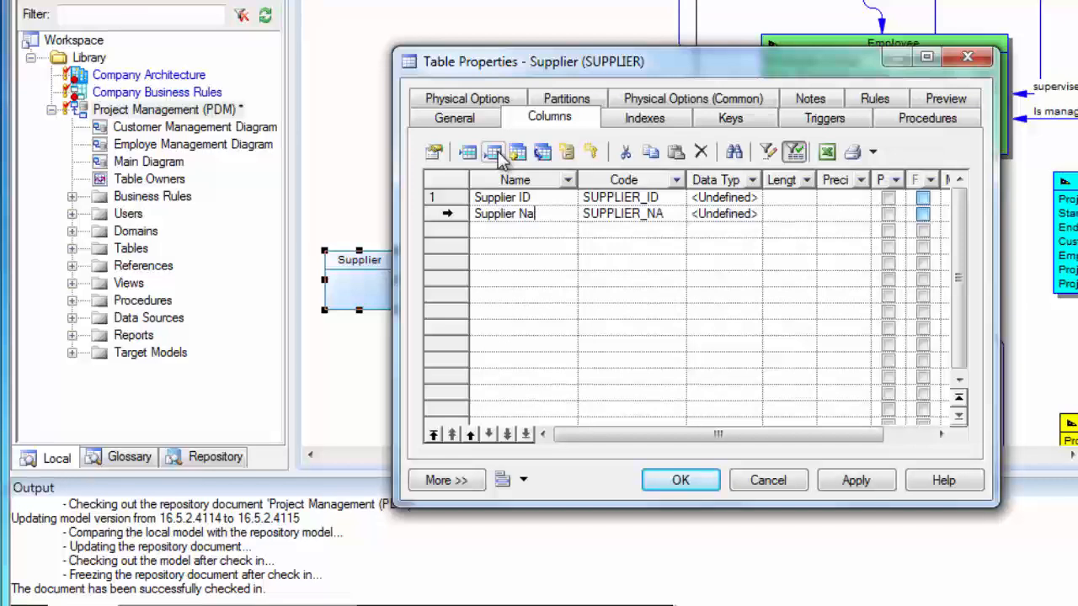
type("me")
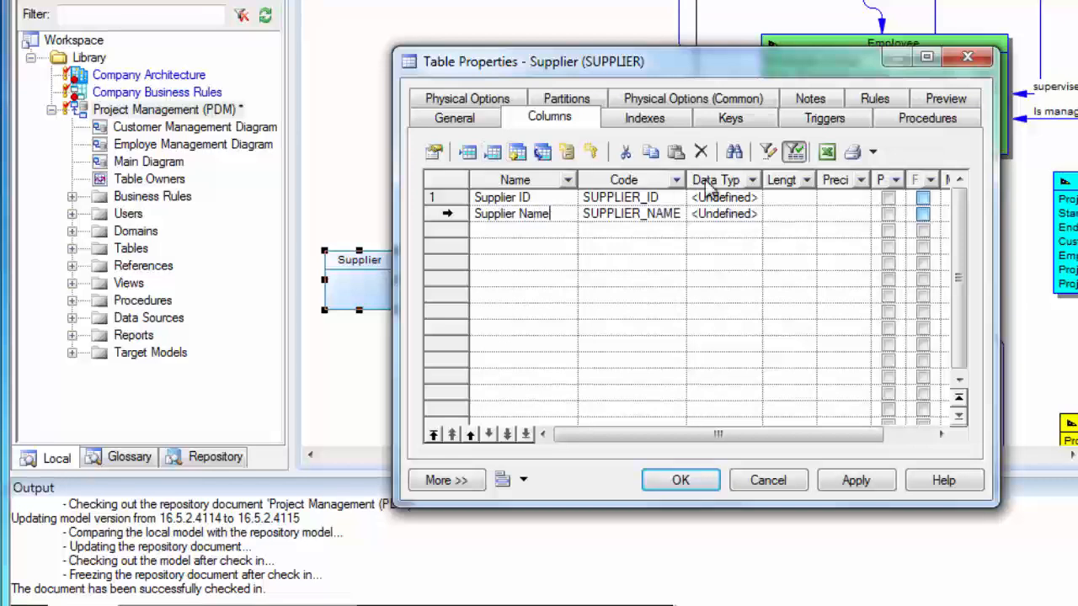
Make Supplier ID the primary key and set its data type to Integer
left_click(889, 199)
left_click(888, 199)
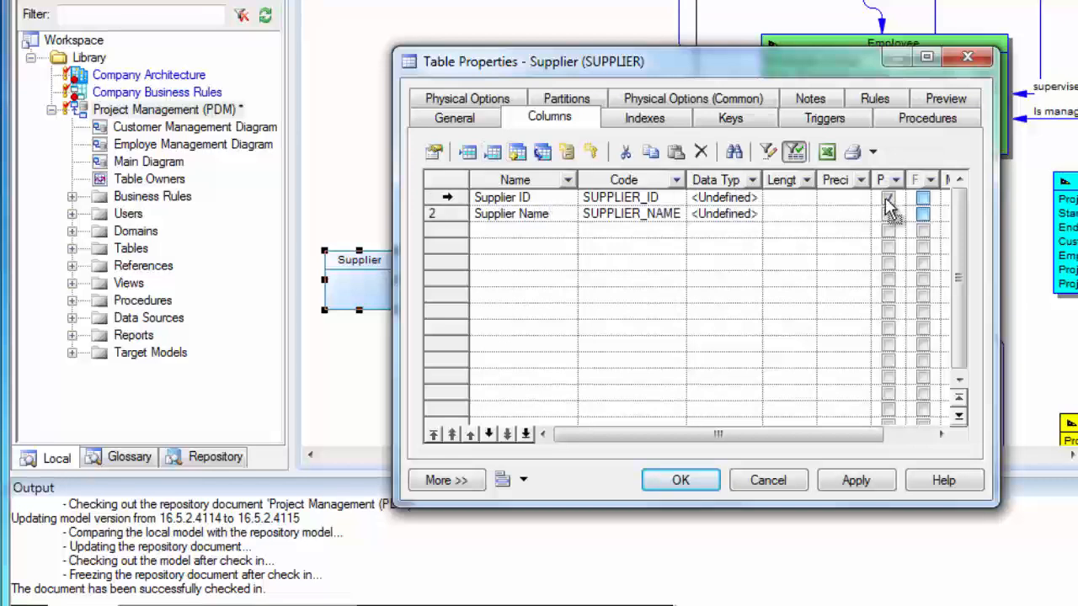
left_click(749, 201)
left_click(753, 198)
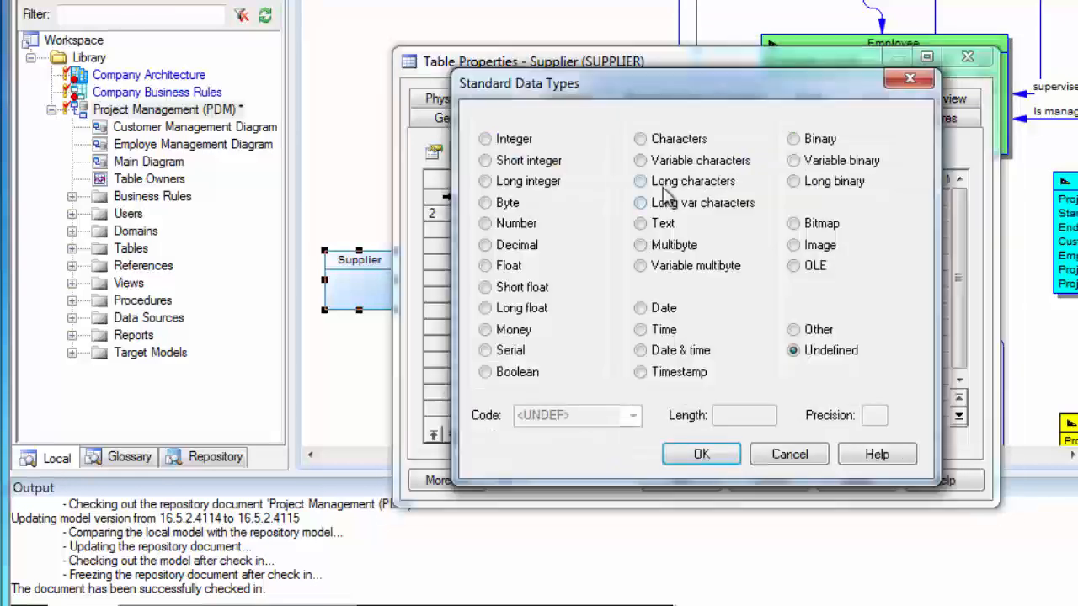
left_click(485, 139)
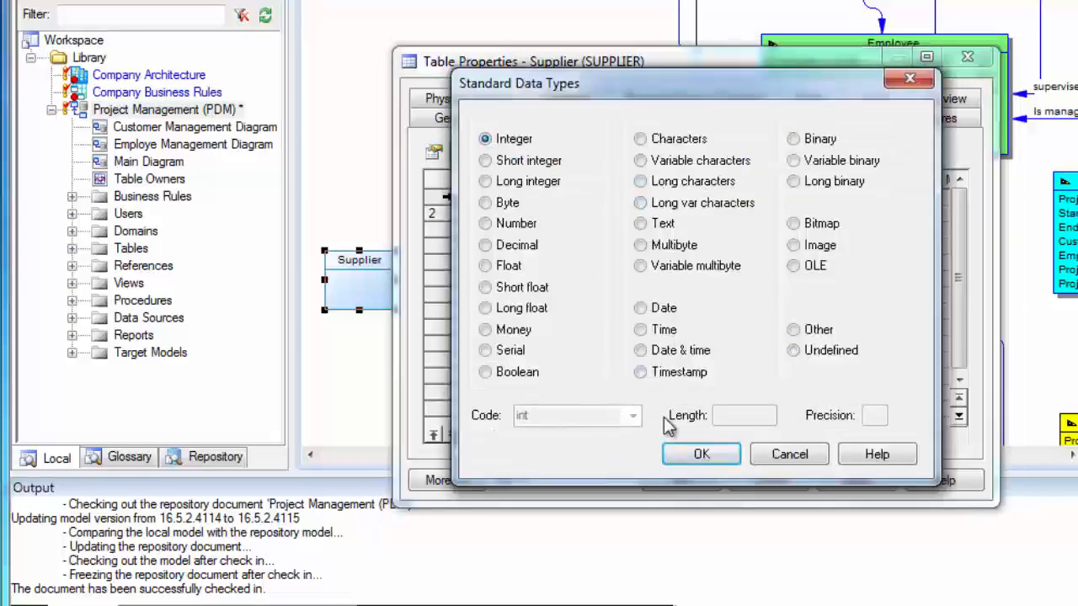
left_click(698, 458)
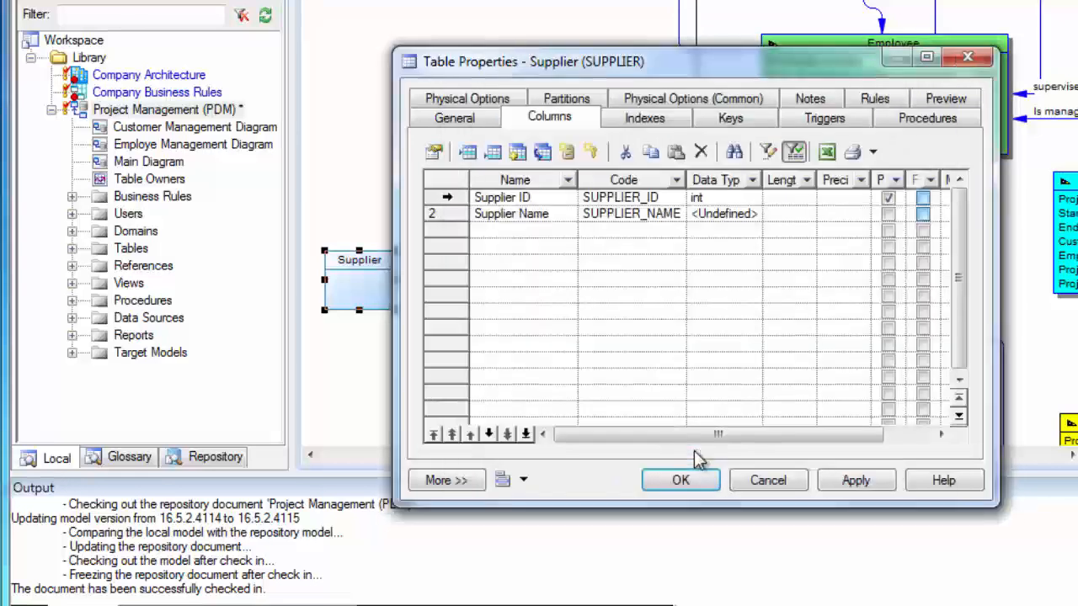
Set Supplier Name's data type to Characters with length 128 and apply the table properties
left_click(734, 214)
left_click(753, 214)
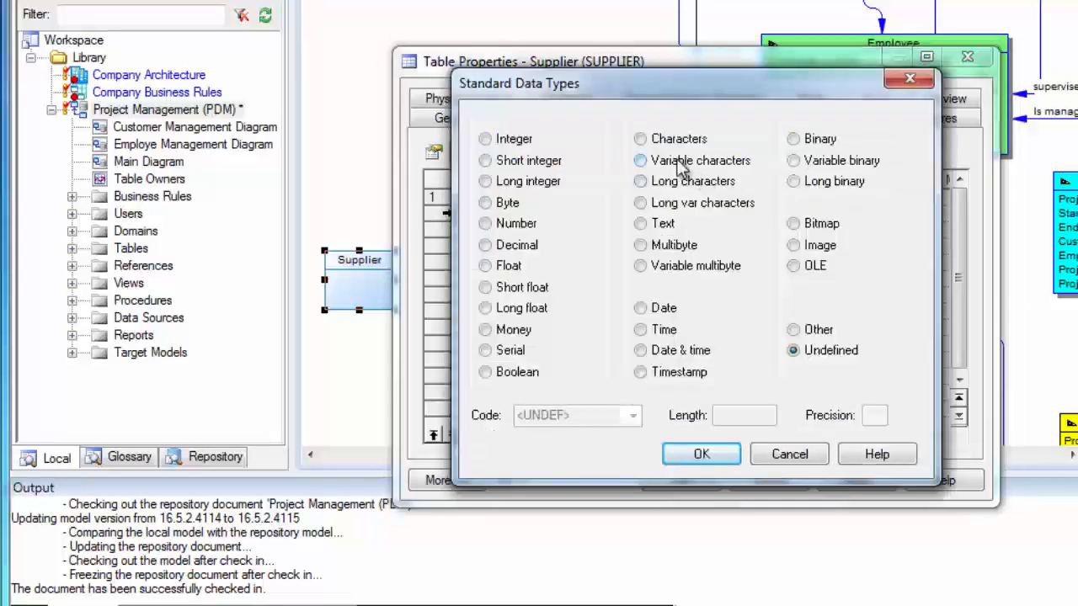
left_click(641, 139)
left_click(743, 415)
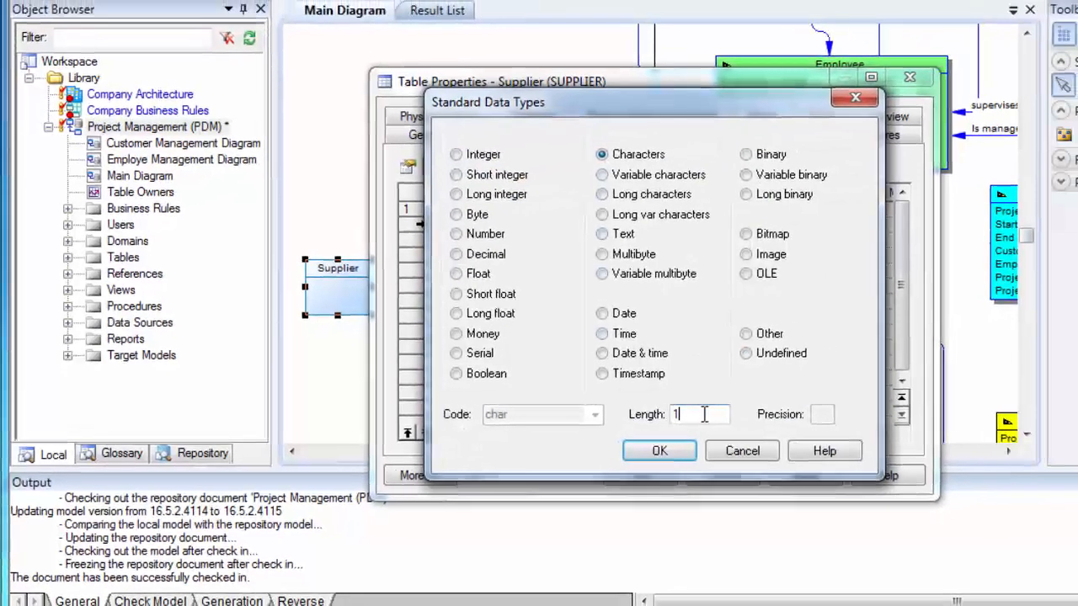
type("128")
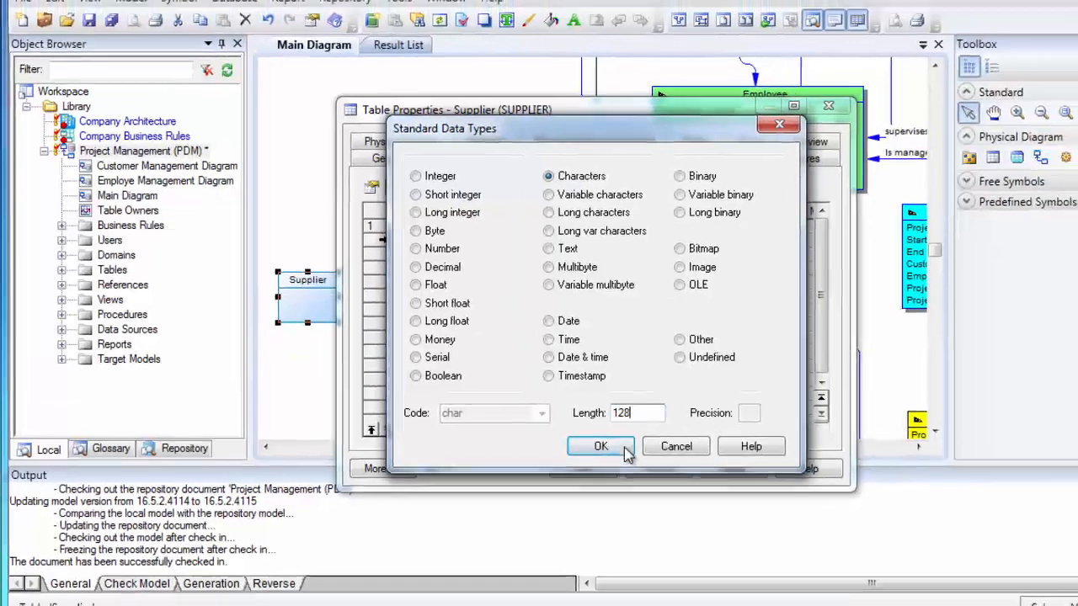
left_click(625, 451)
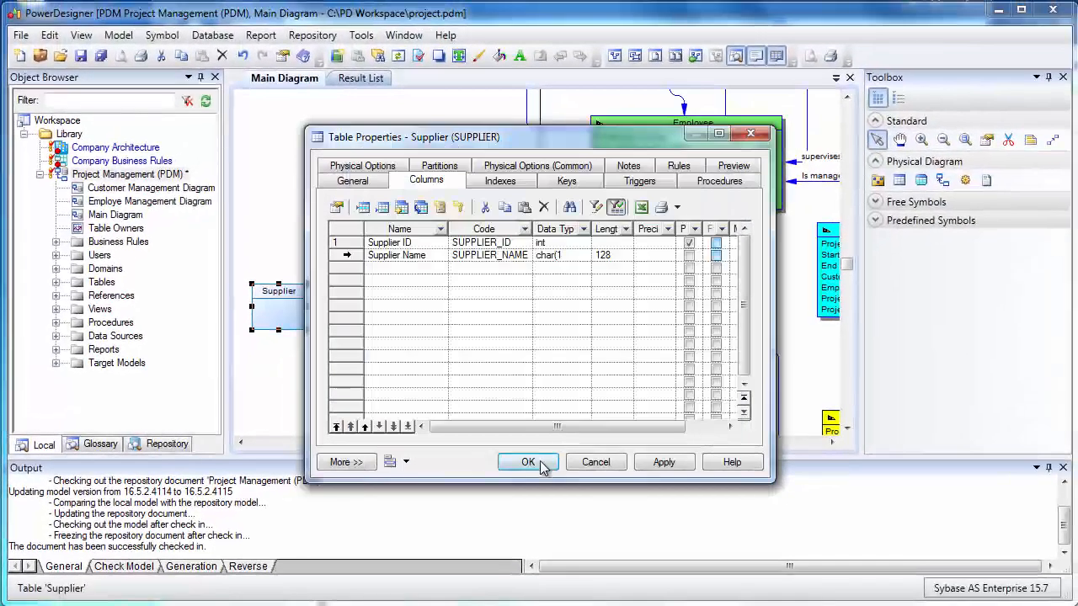
left_click(602, 469)
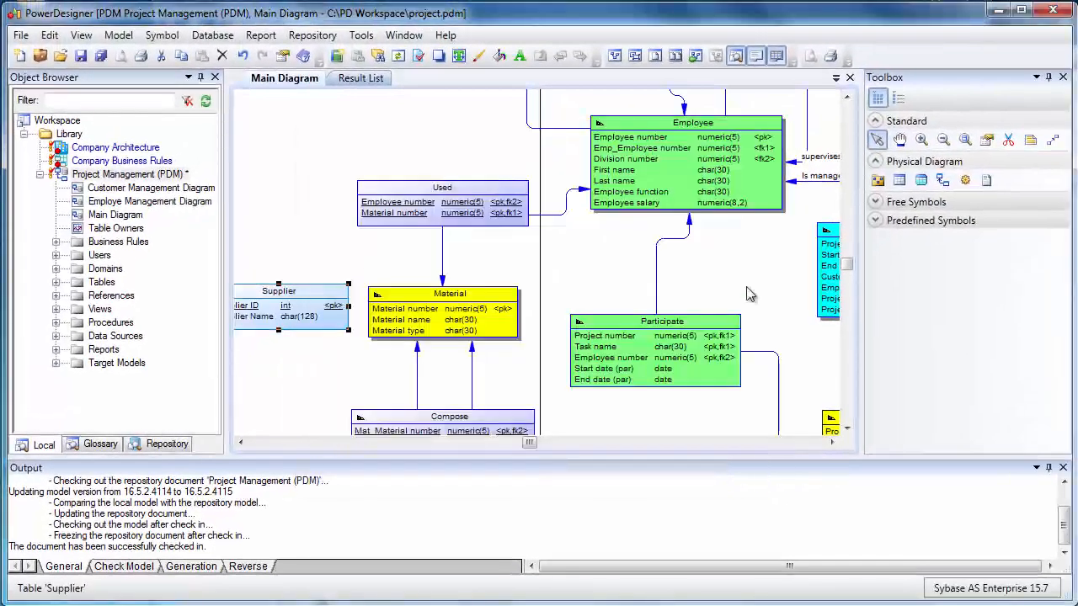
Create a reference from the Material table to the Supplier table
left_click(941, 180)
left_click_drag(409, 315, 354, 322)
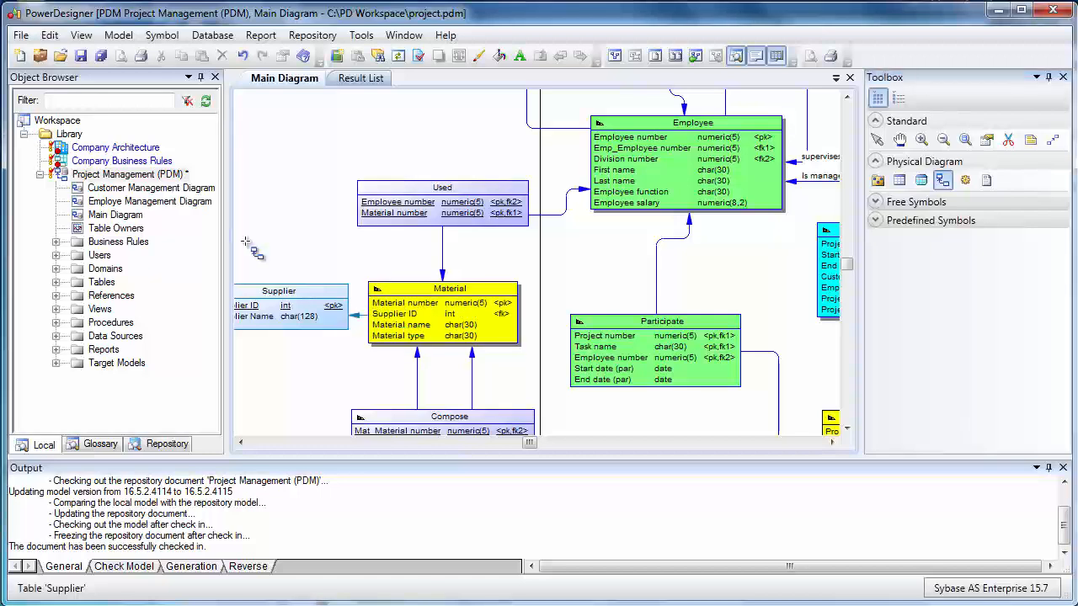
Check in the Project Management model to a new change list with the comment "Created supplier table"
right_click(172, 176)
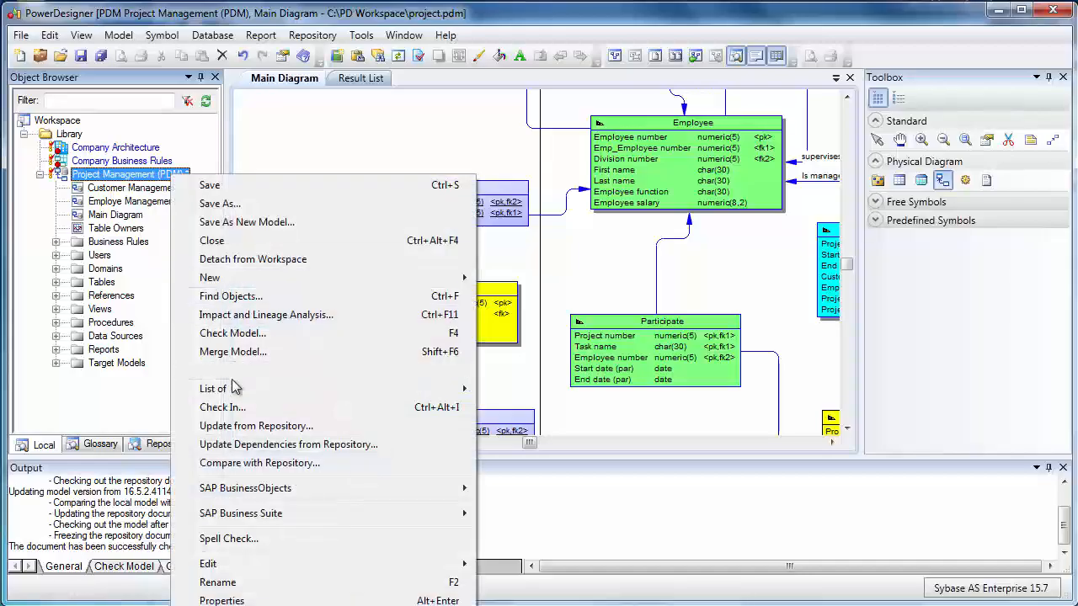
left_click(223, 408)
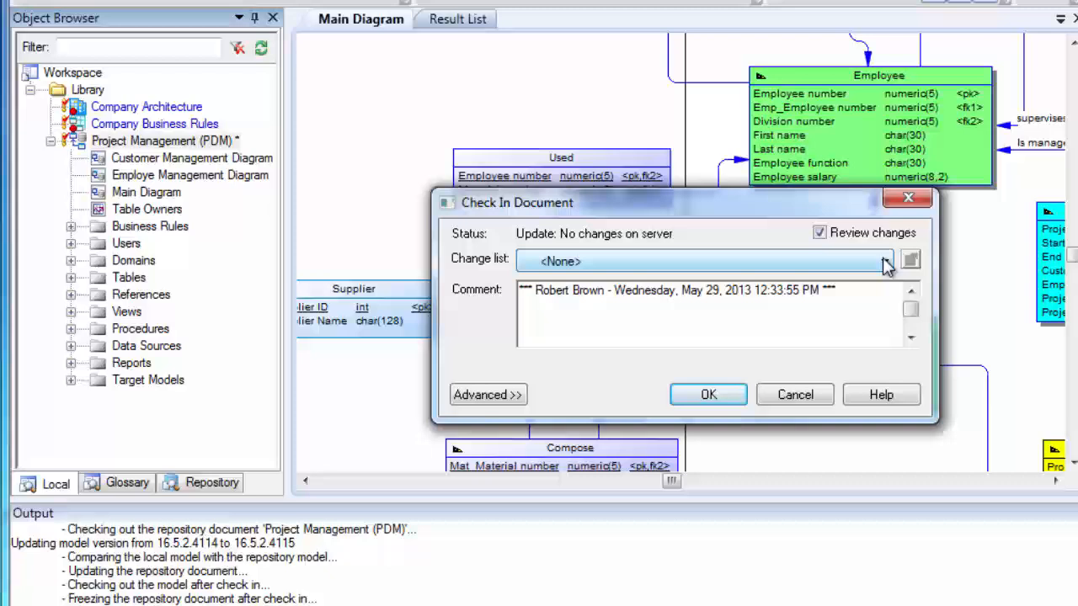
left_click(815, 264)
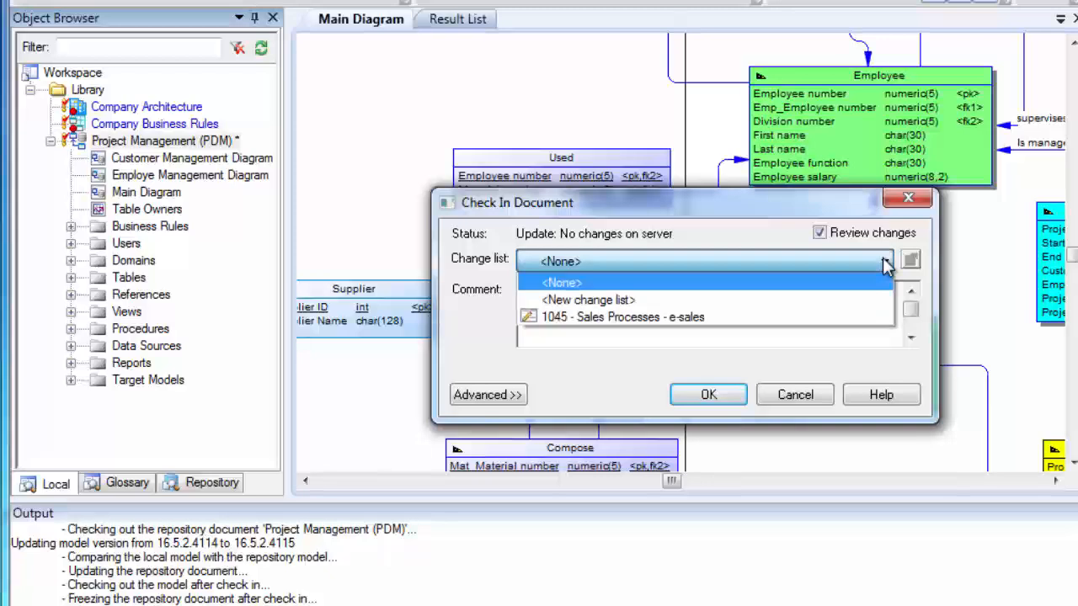
left_click(731, 302)
left_click(731, 301)
left_click(856, 291)
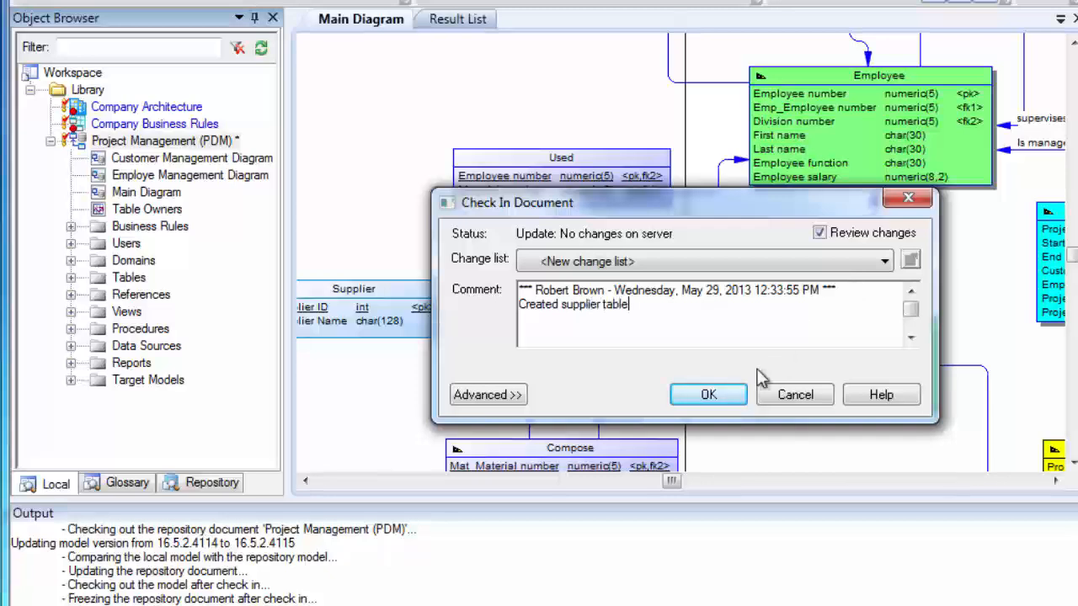
left_click(709, 396)
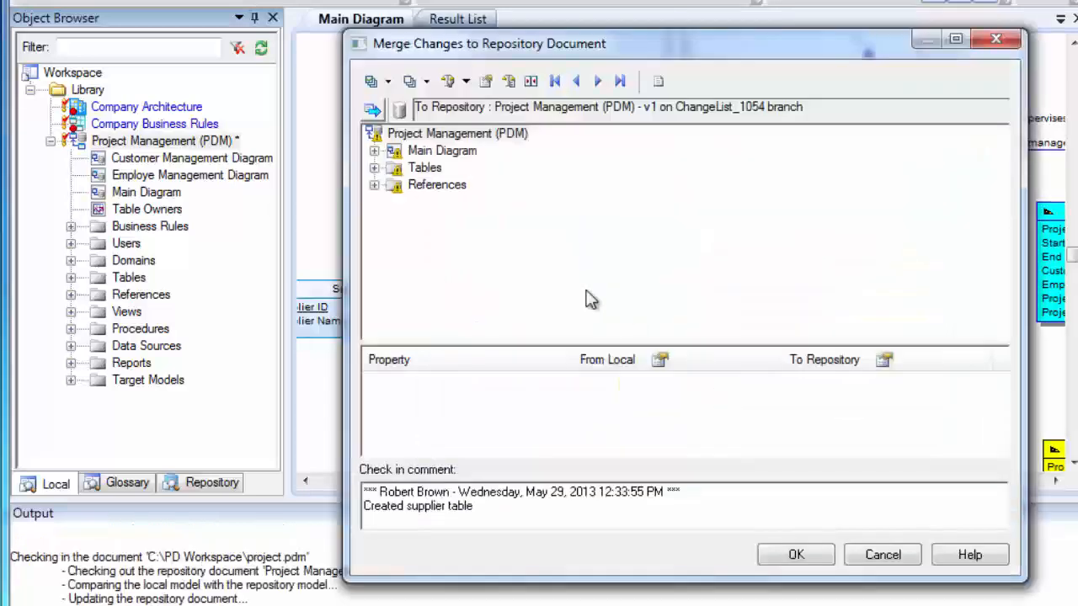
Expand the Tables and References changes in the merge dialog and confirm the check-in
left_click(373, 169)
left_click(374, 219)
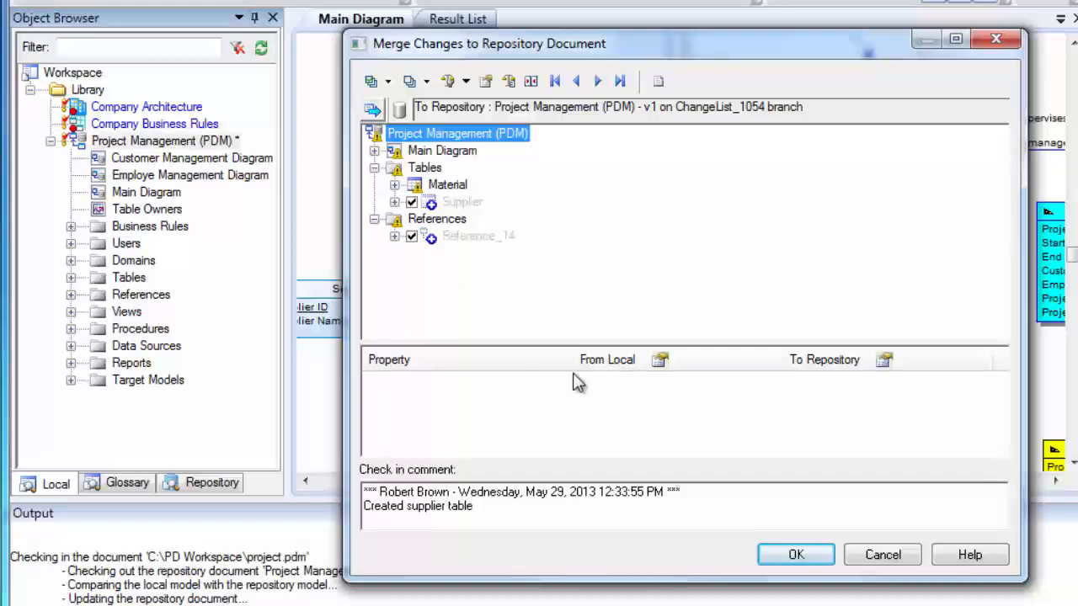
left_click(792, 558)
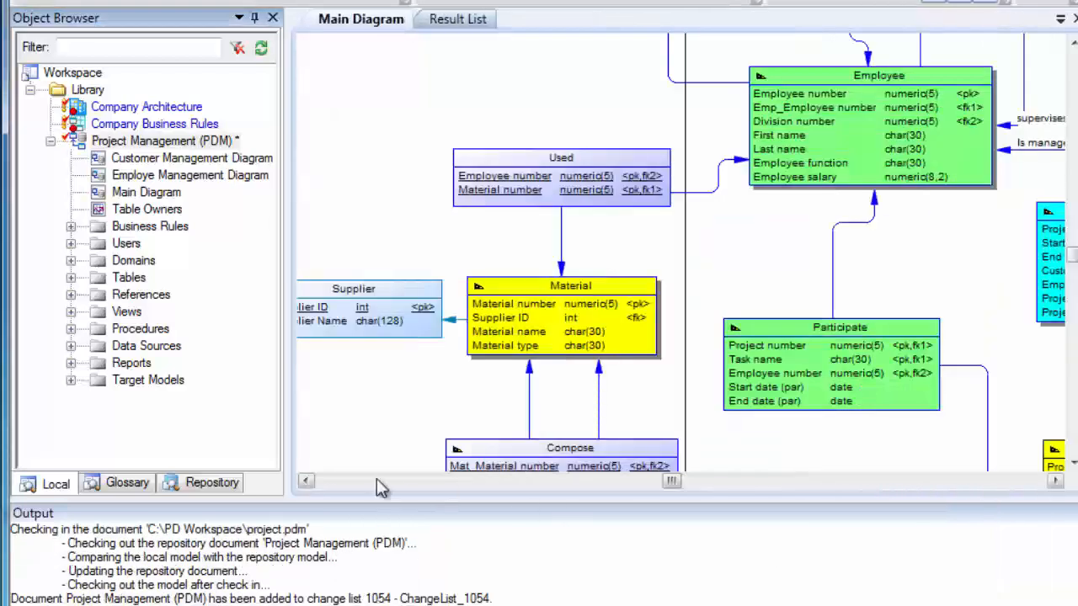
Rename change list 1054 in the repository browser to "Add Supplier Information", checking its documents
left_click(216, 485)
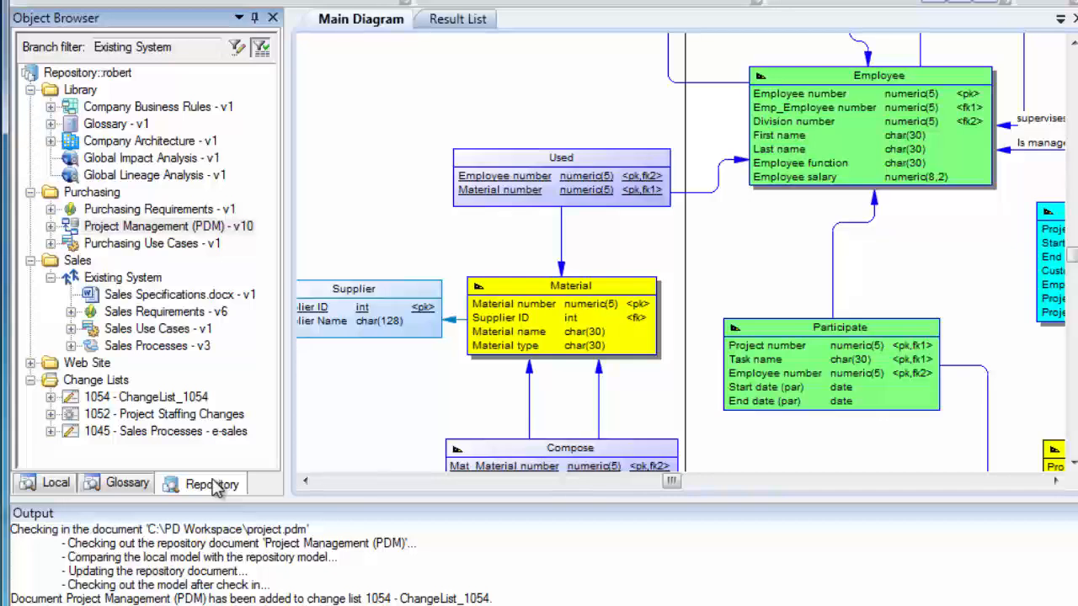
double_click(169, 397)
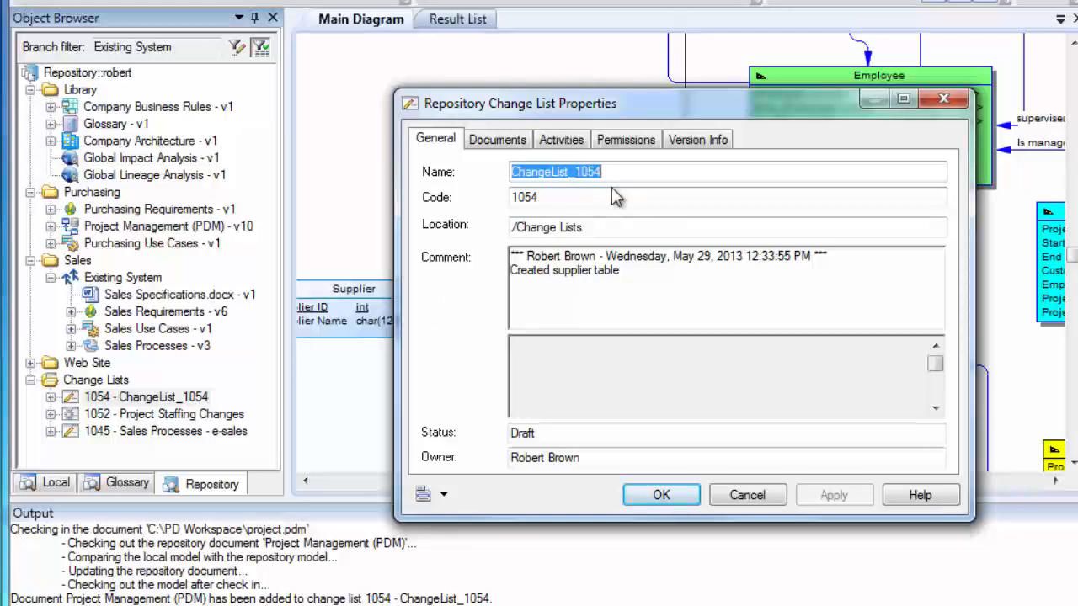
type("Add ")
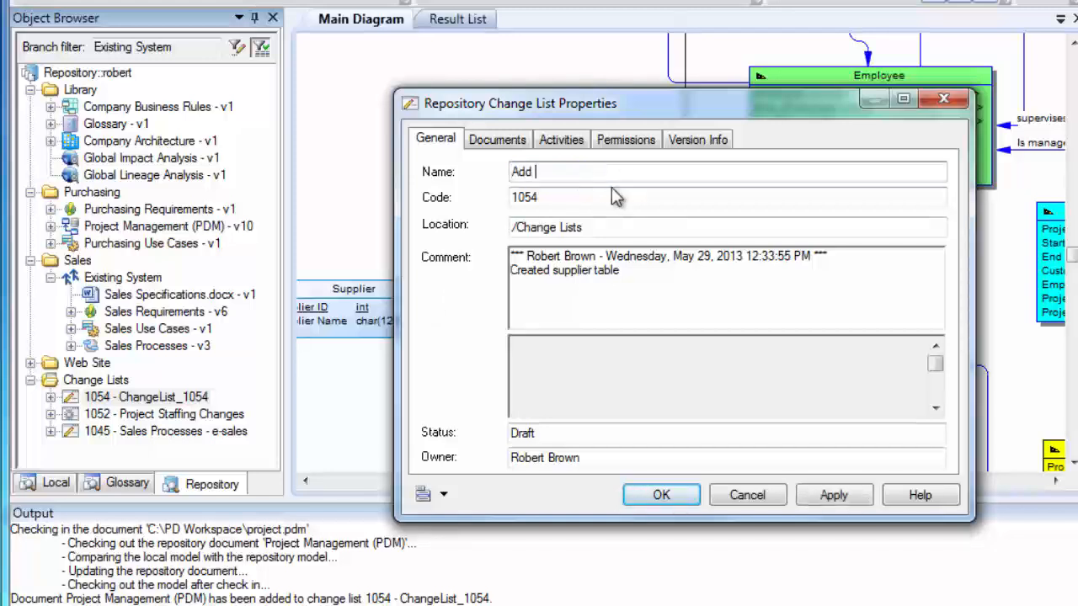
type("Supplier Information")
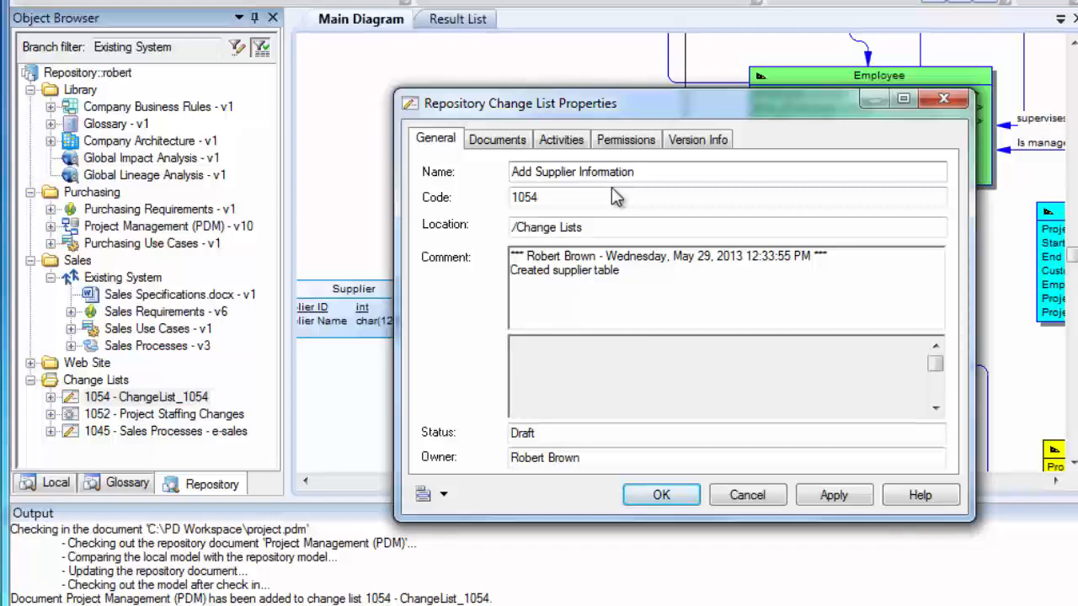
left_click(499, 142)
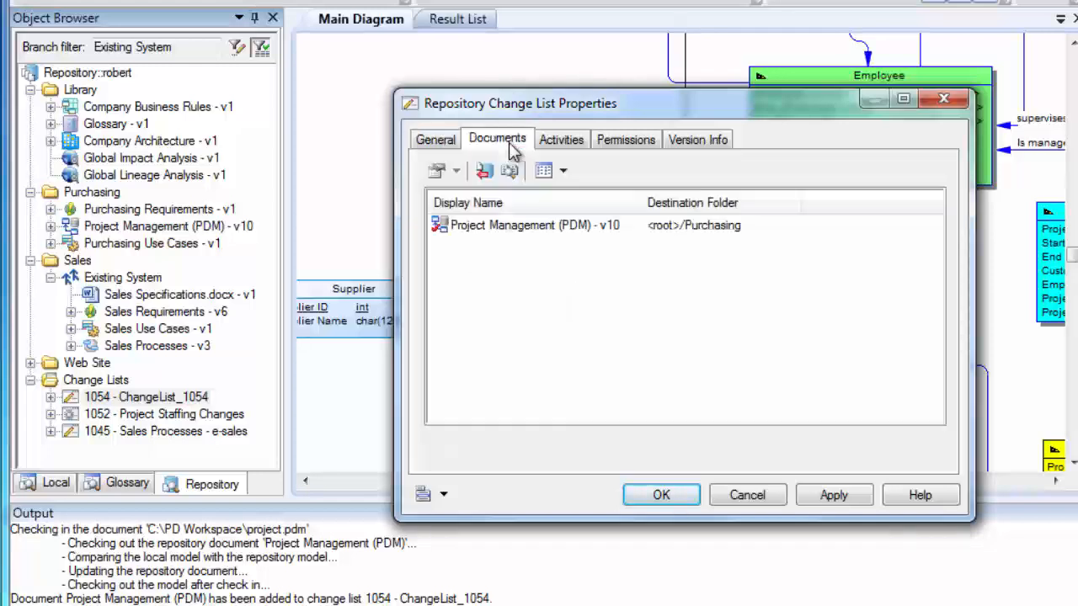
left_click(662, 492)
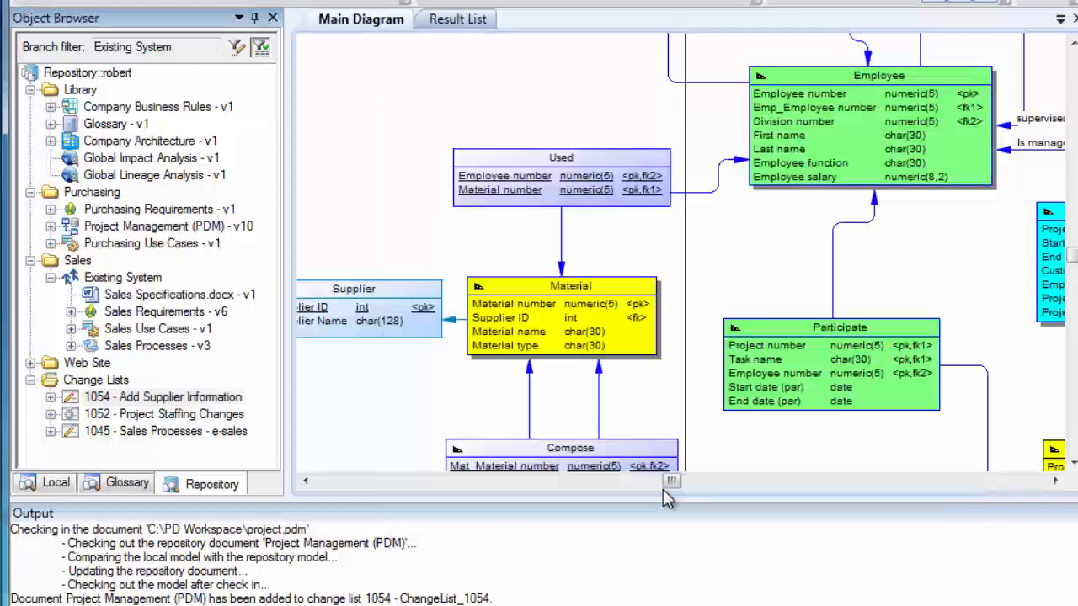
Submit the Add Supplier Information change list for review
right_click(209, 400)
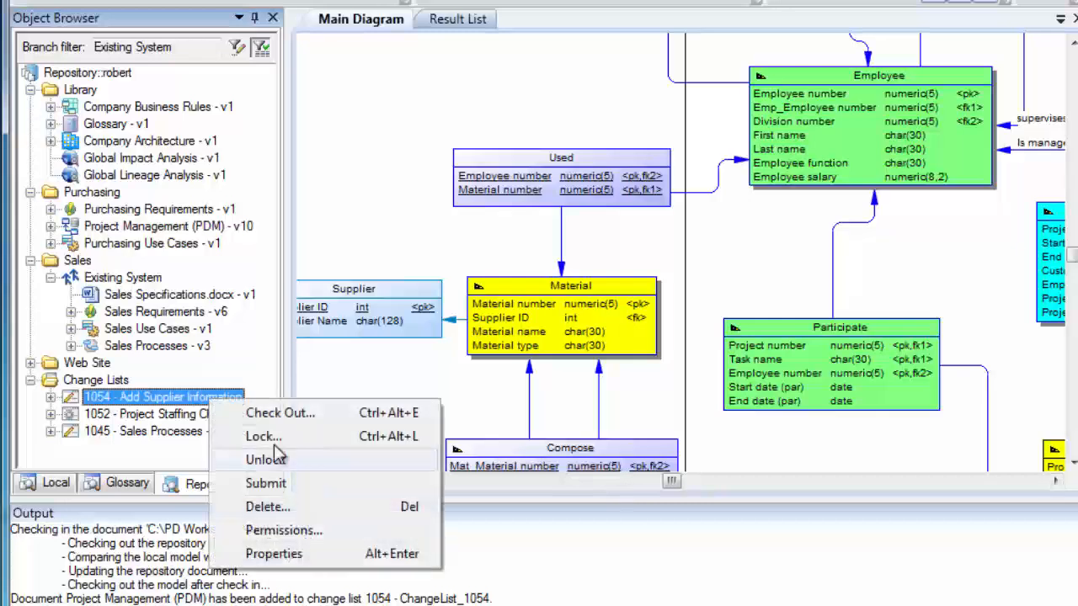
left_click(267, 483)
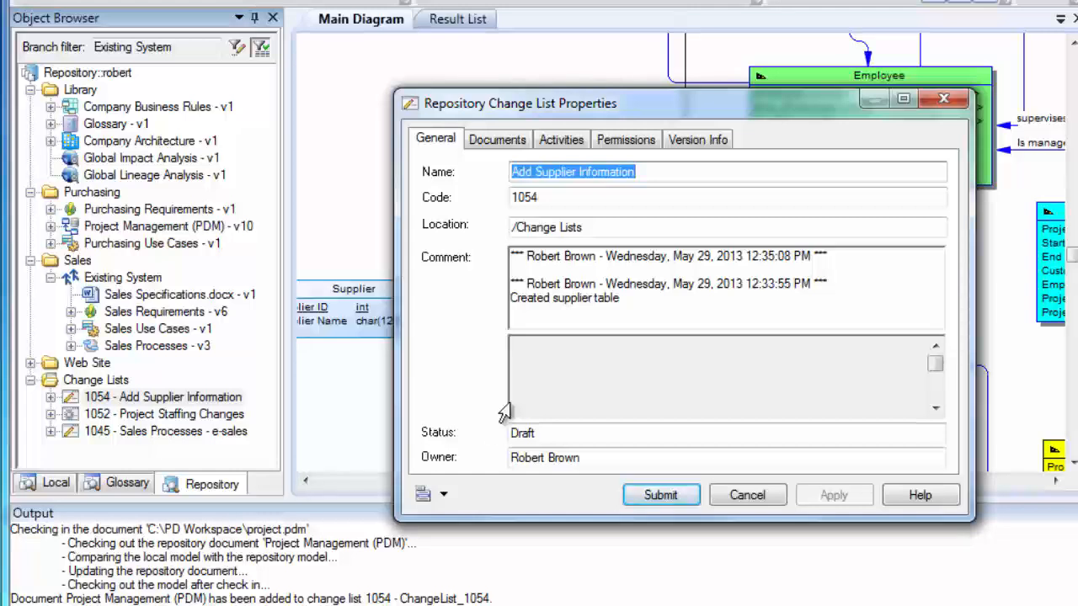
left_click(662, 495)
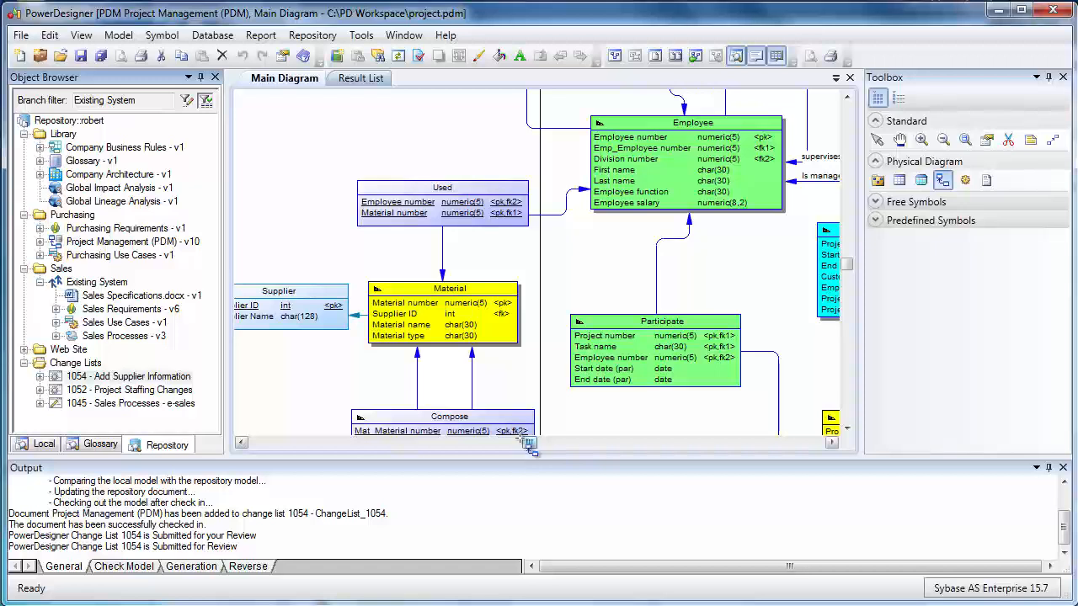
Open the list of repository change lists and view the properties of change list 1054
left_click(301, 38)
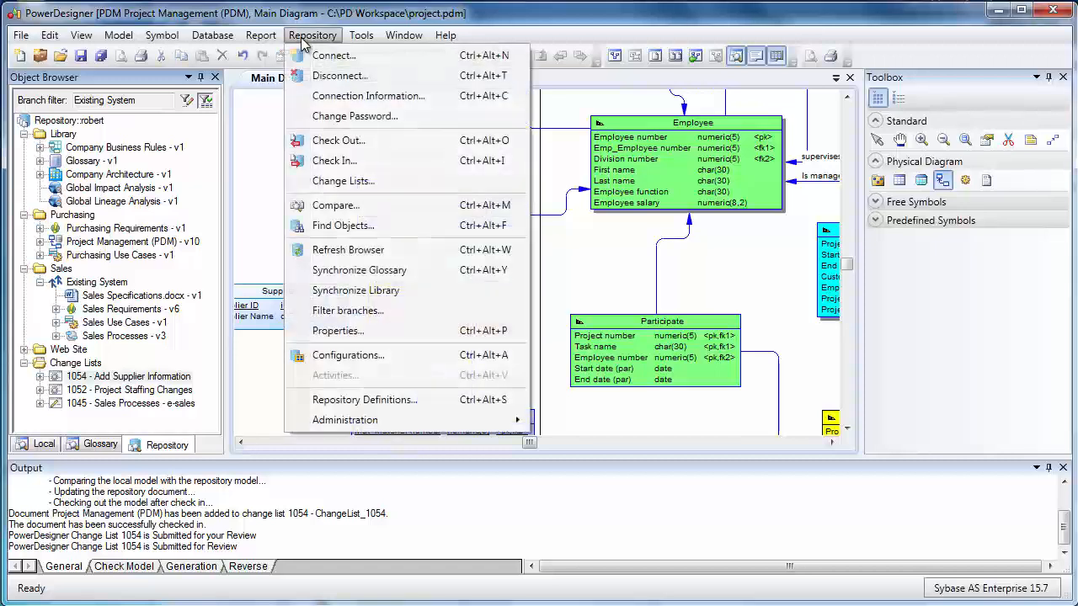
left_click(346, 182)
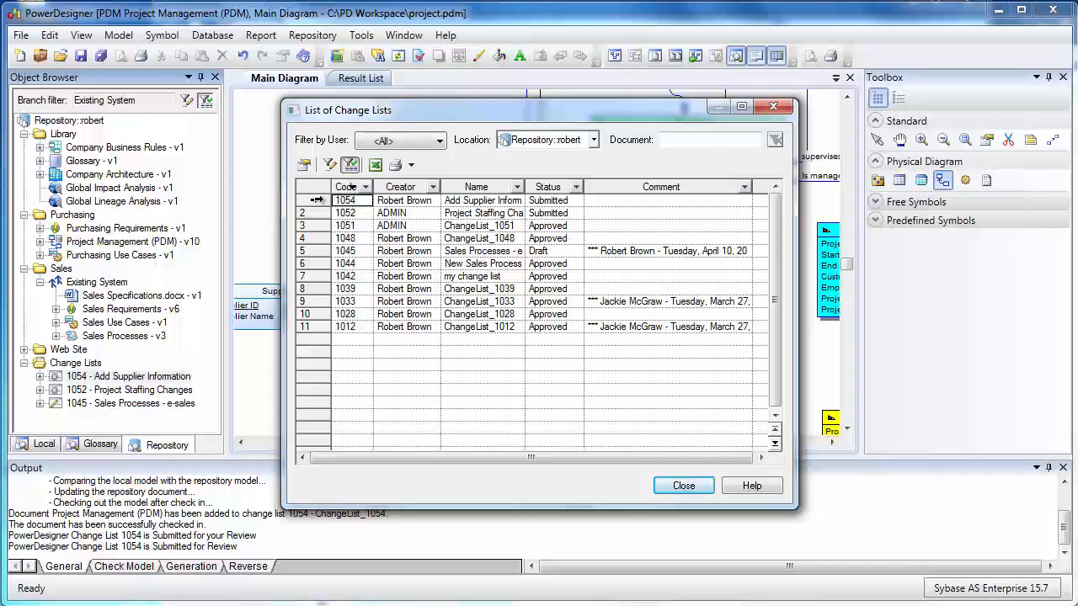
double_click(317, 200)
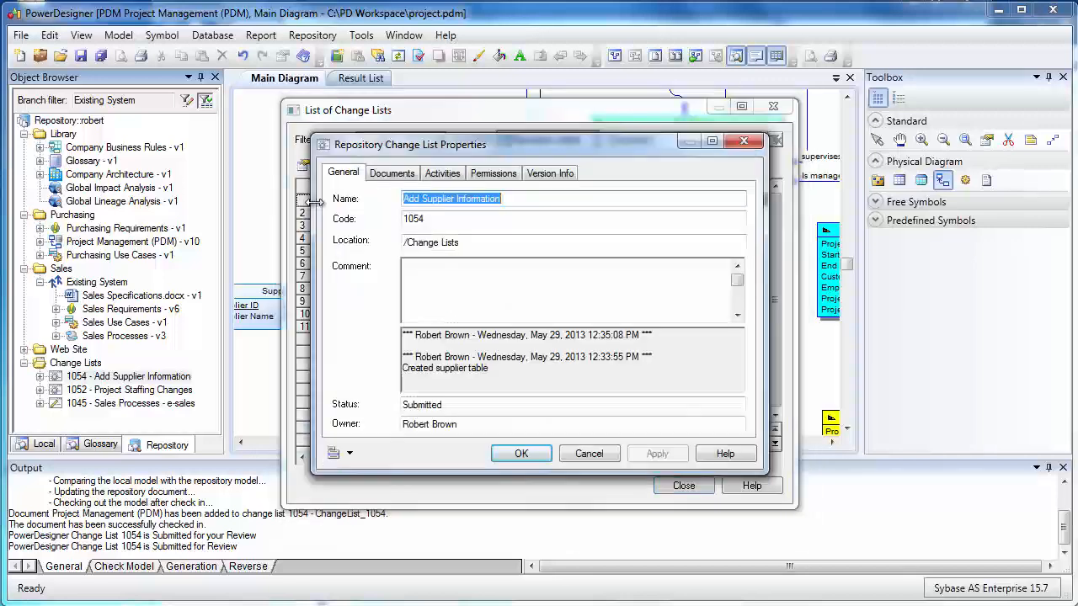